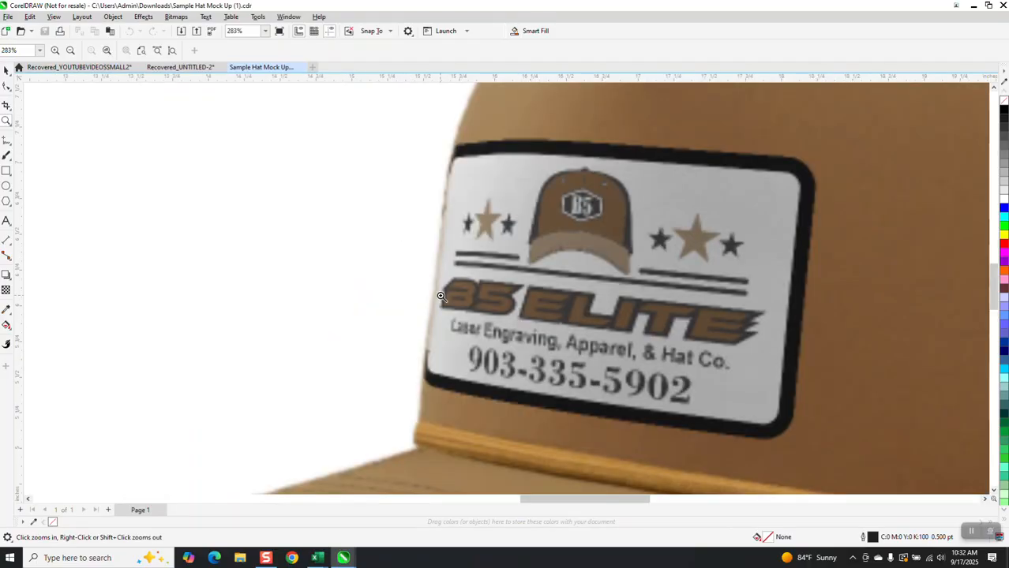
Examine the patches on both hat mock-ups and check which perspective options are available for the Sandfield patch image.
scroll(561, 275, down, 1)
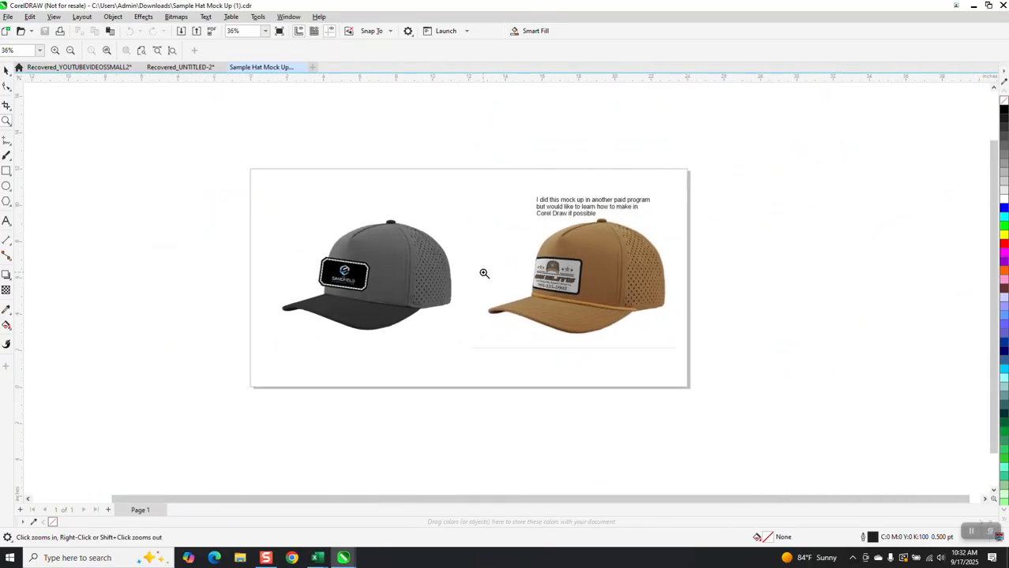
drag(314, 252, 403, 324)
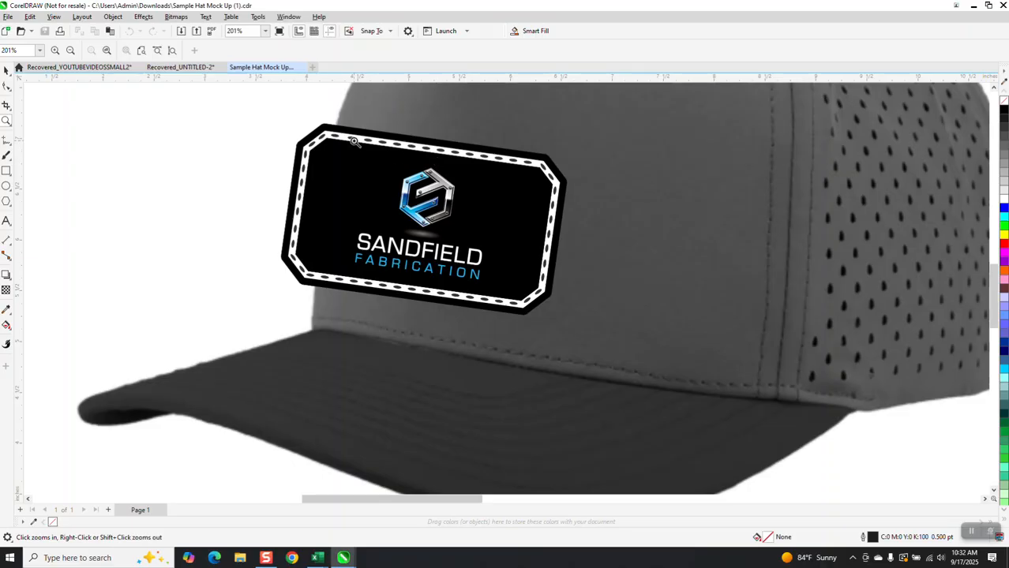
right_click(464, 168)
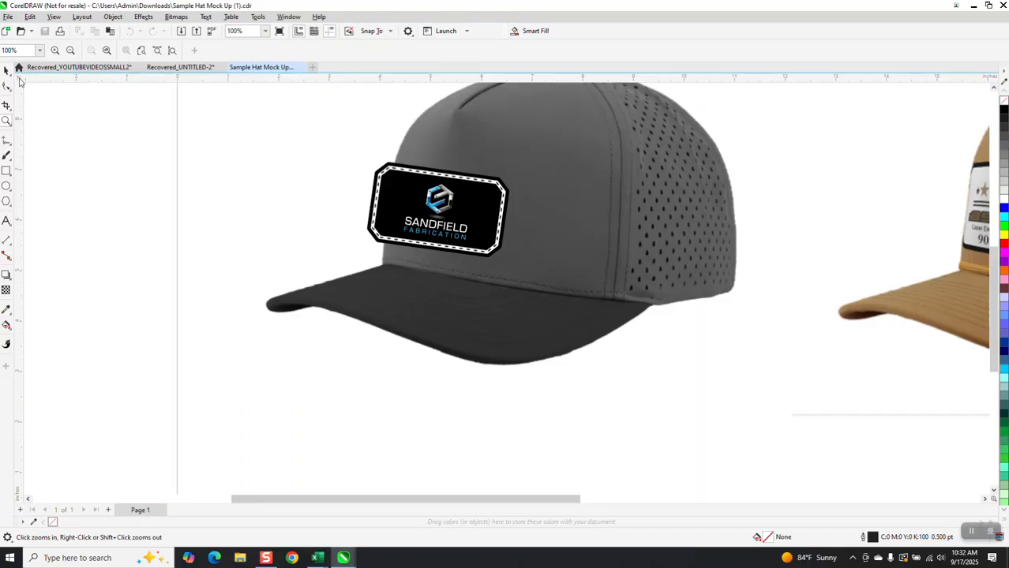
click(6, 71)
click(374, 185)
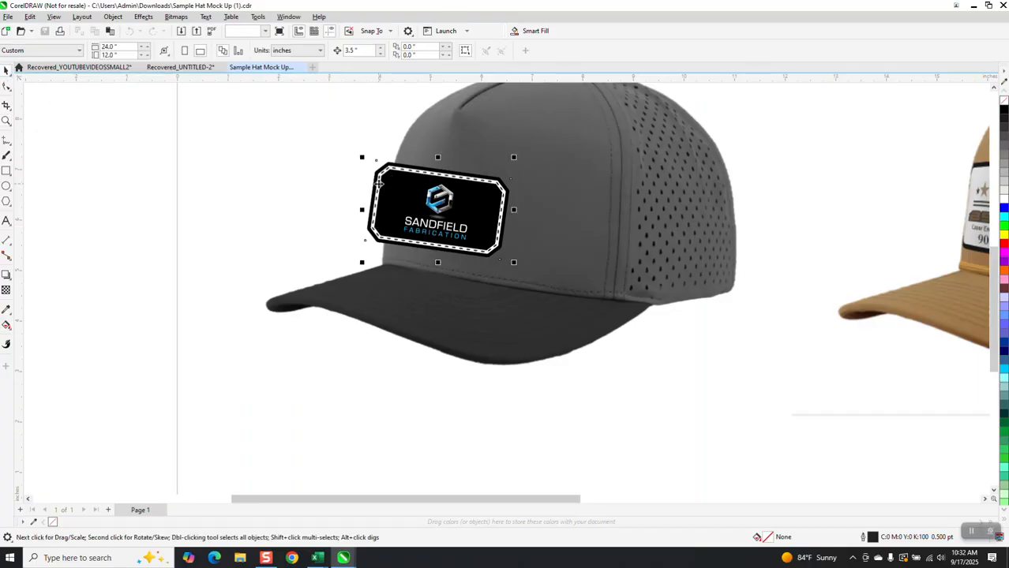
click(114, 19)
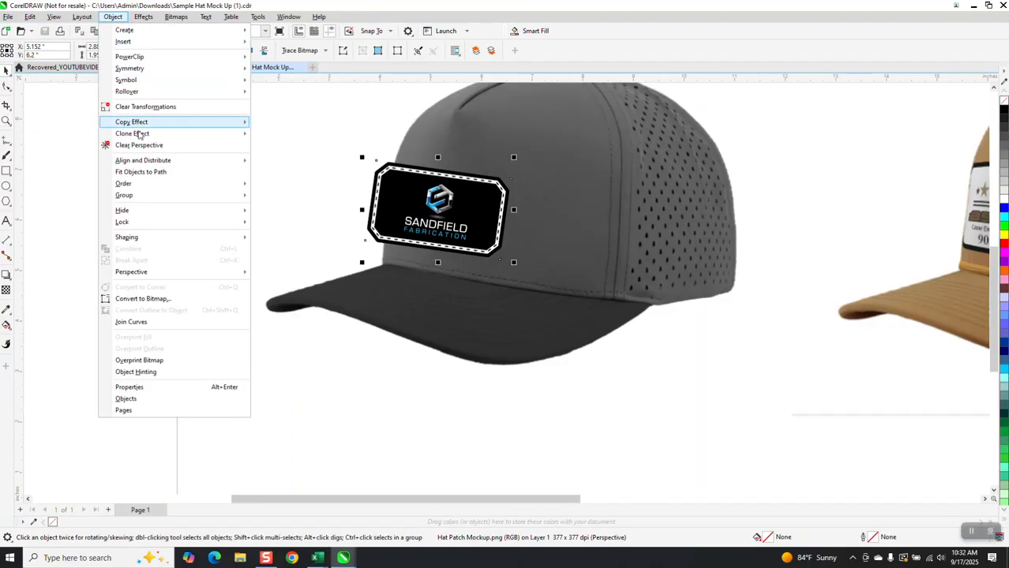
mouse_move(152, 277)
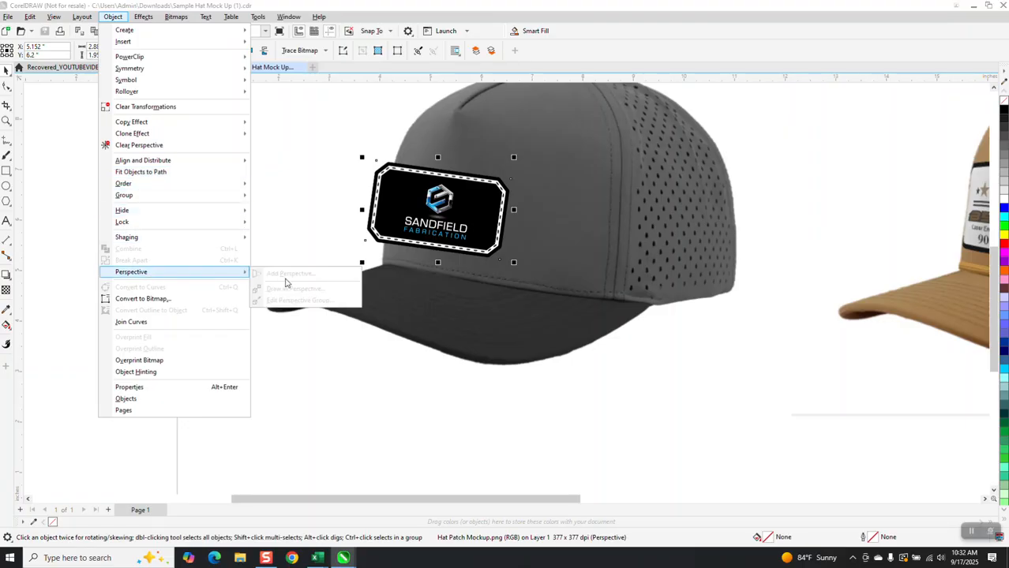
scroll(350, 187, down, 1)
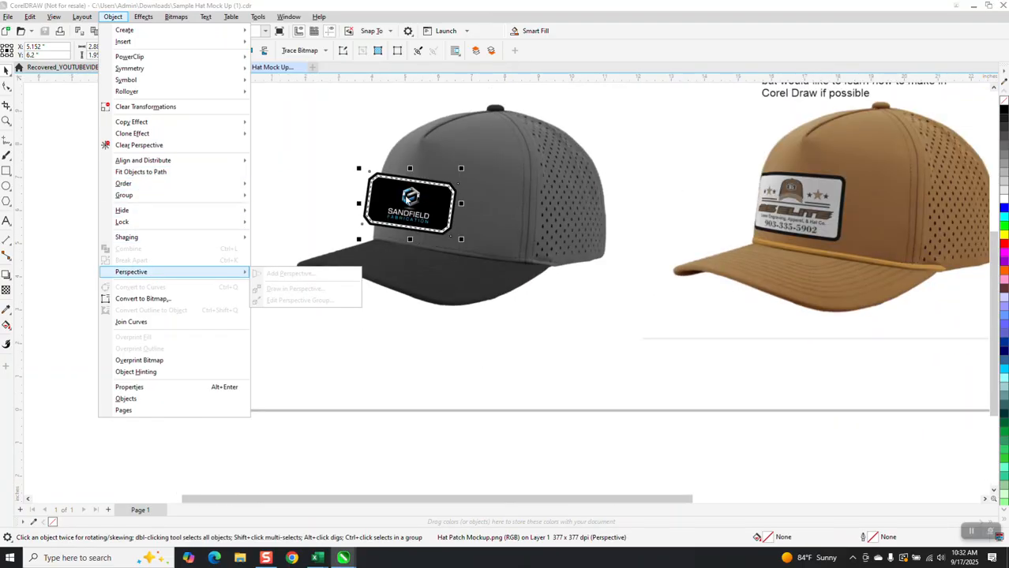
Move the Sandfield patch off the grey hat and shrink the hat image to about 0.82 by 0.56 inches near the page's left edge.
drag(419, 203, 665, 294)
click(523, 207)
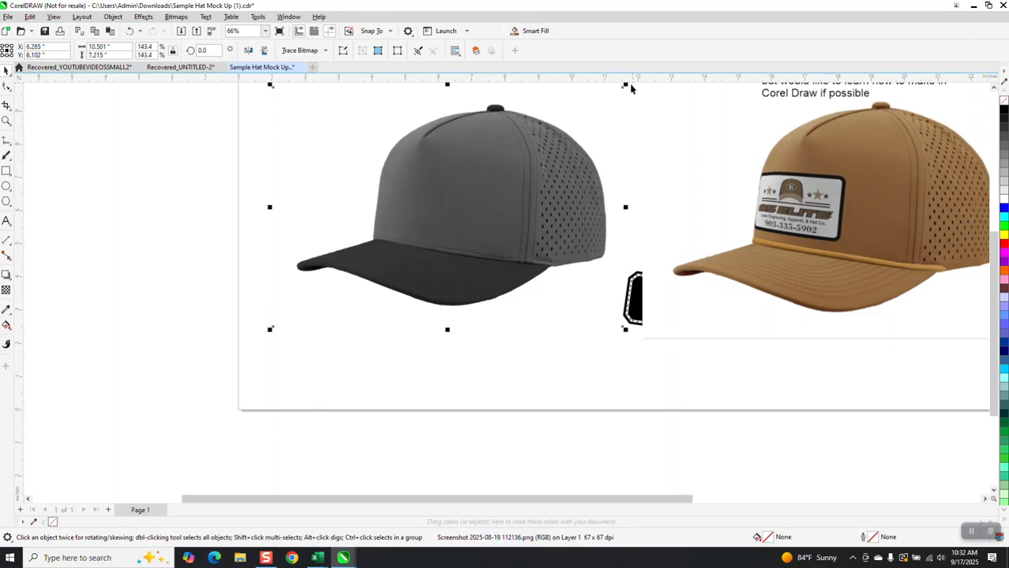
drag(625, 84, 348, 306)
drag(289, 316, 312, 150)
Draw a yellow-filled rectangle about 5.9 by 2.1 inches over the small grey hat and send it to the back of the page.
click(7, 171)
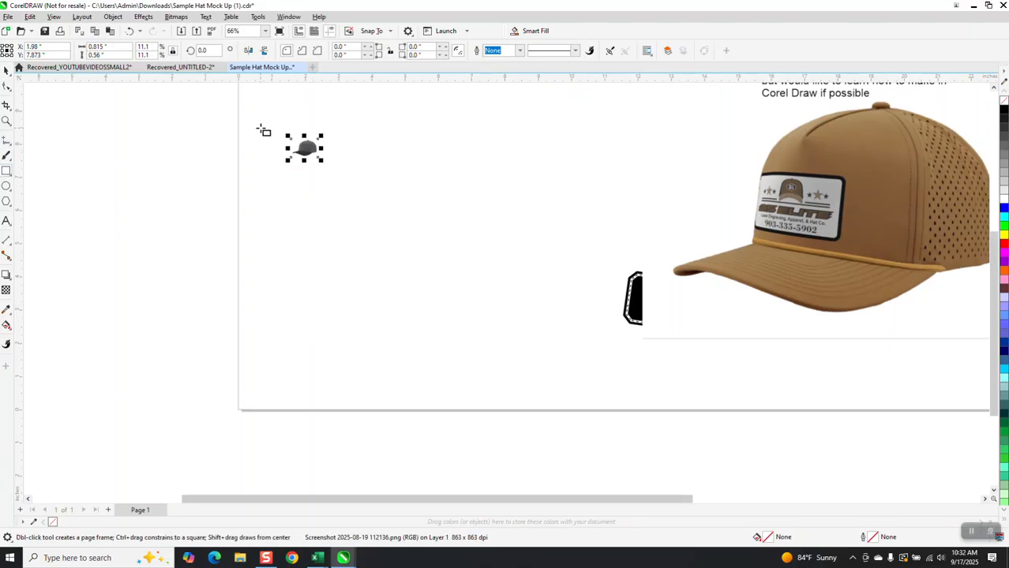
drag(259, 126, 460, 197)
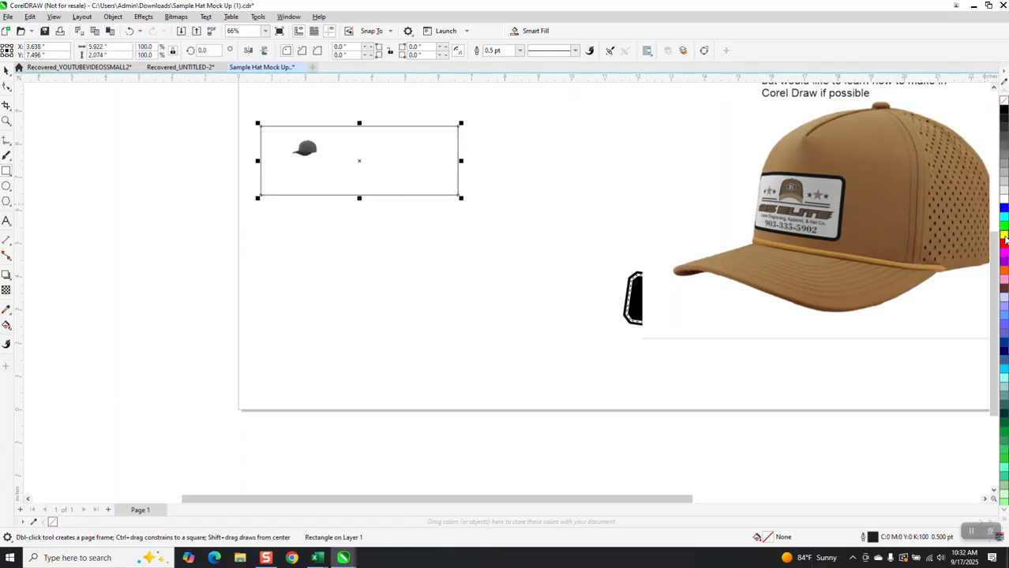
click(1005, 236)
click(113, 17)
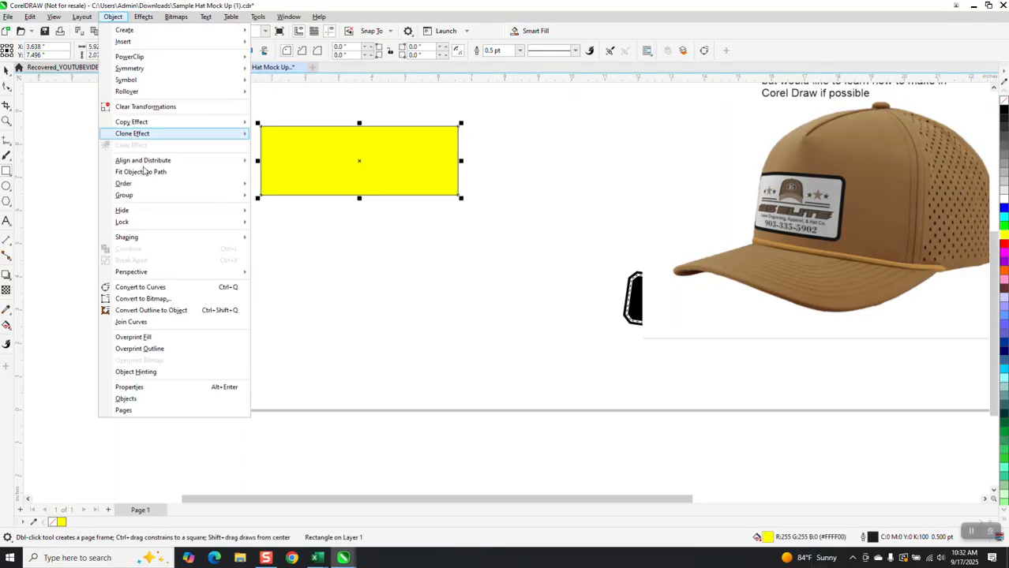
mouse_move(241, 184)
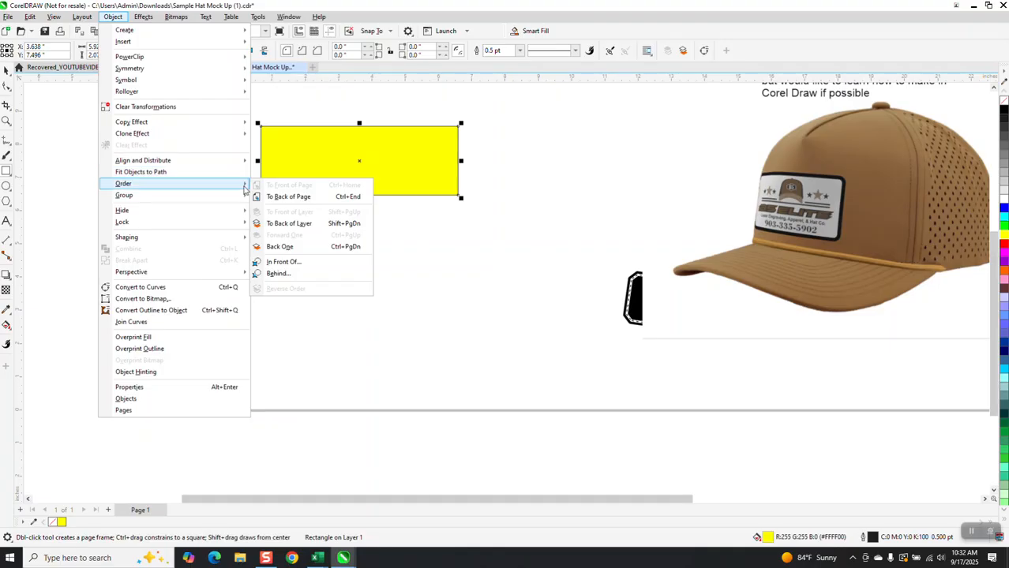
click(286, 197)
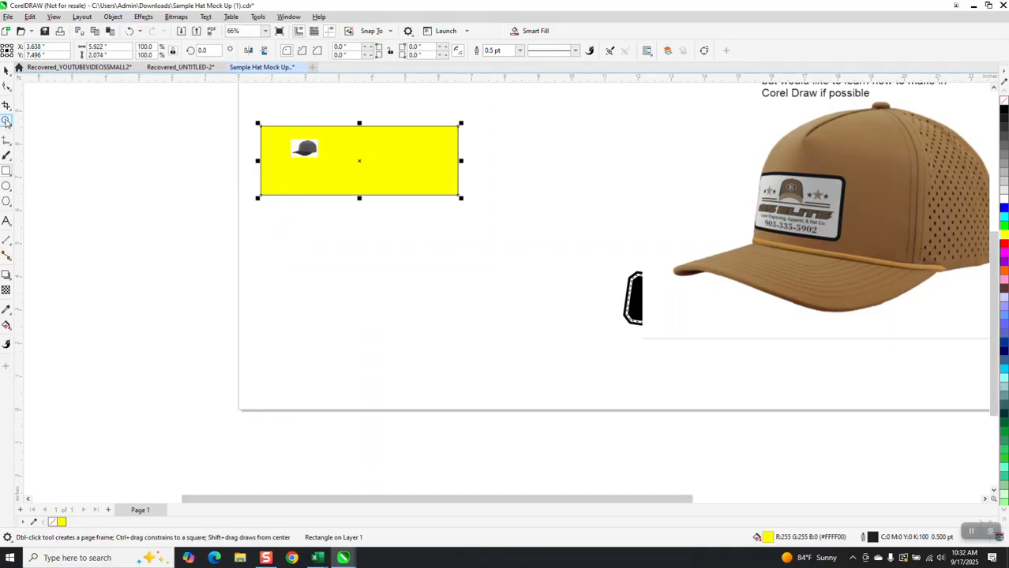
Duplicate the small grey hat image with a 1-inch offset to its right.
click(7, 121)
drag(264, 124, 374, 182)
click(7, 69)
click(378, 234)
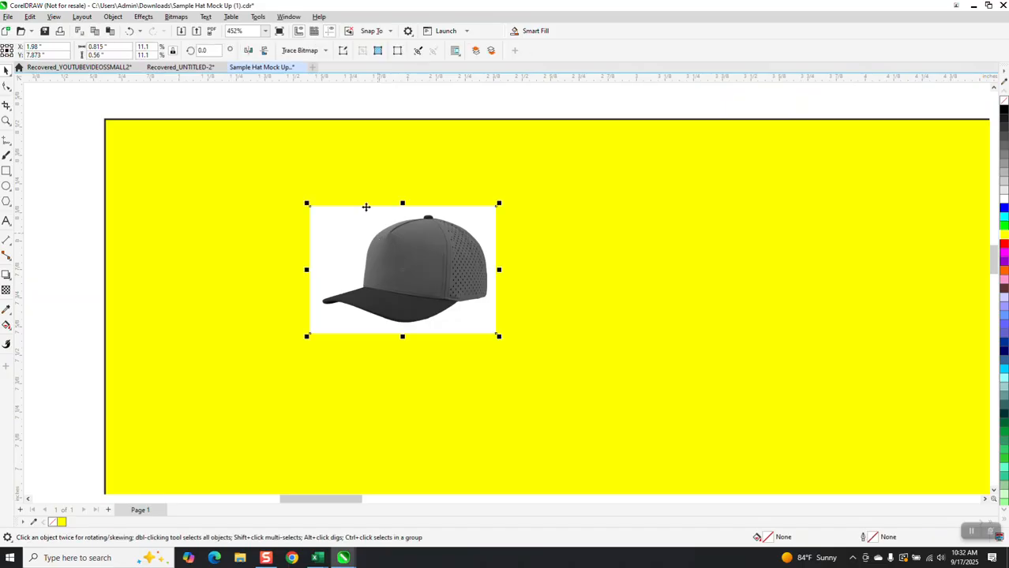
click(330, 100)
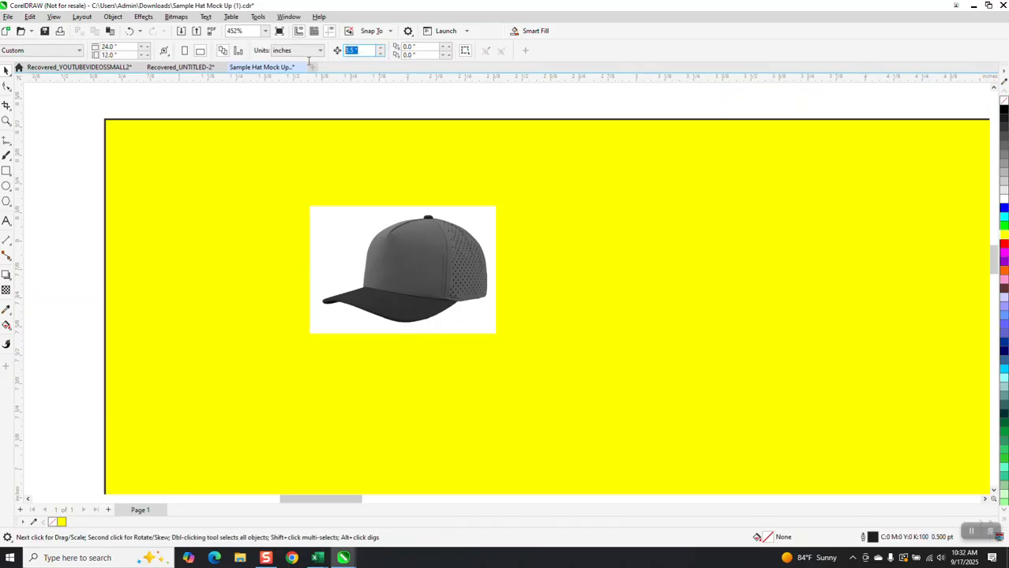
click(419, 235)
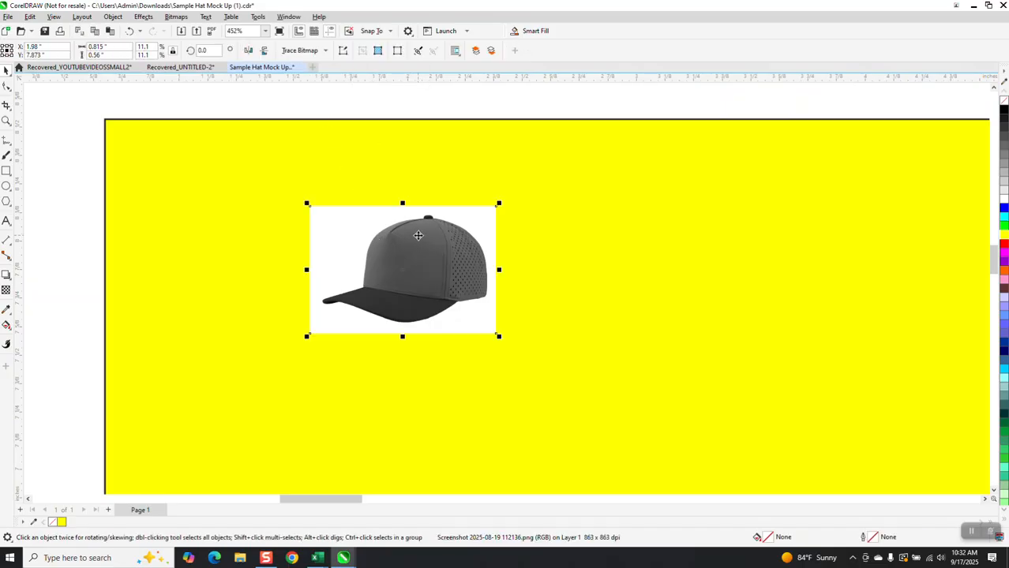
key(ctrl+d)
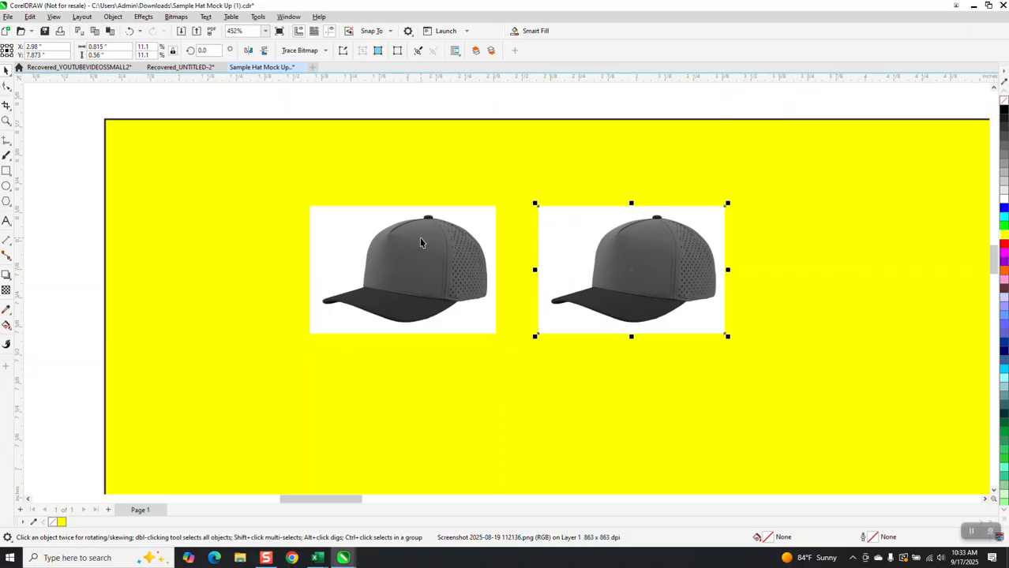
Outline-trace the original small hat image as Clipart and move the traced hat 2 inches to the right, beyond the duplicate.
click(413, 263)
click(324, 51)
mouse_move(338, 87)
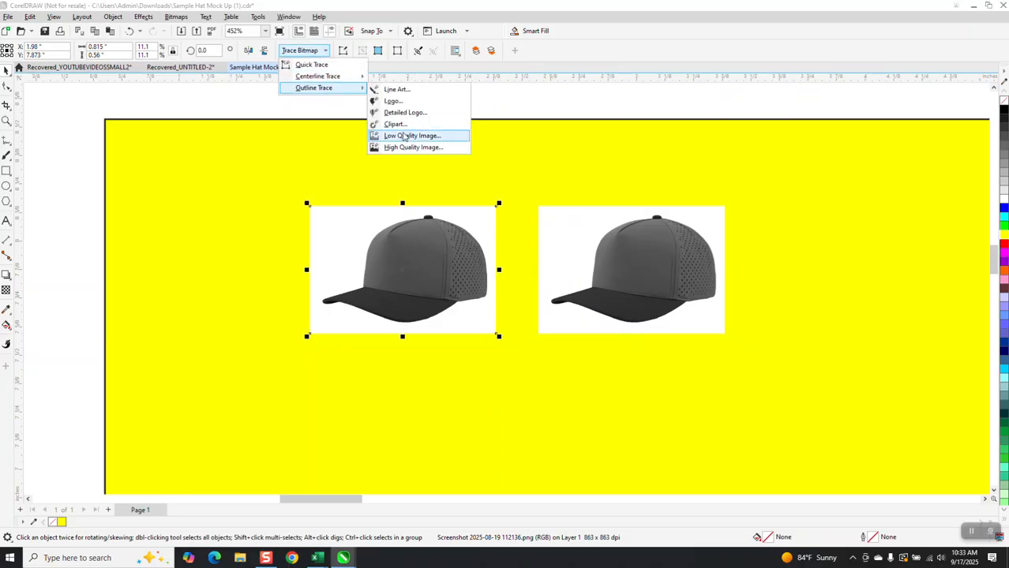
click(395, 127)
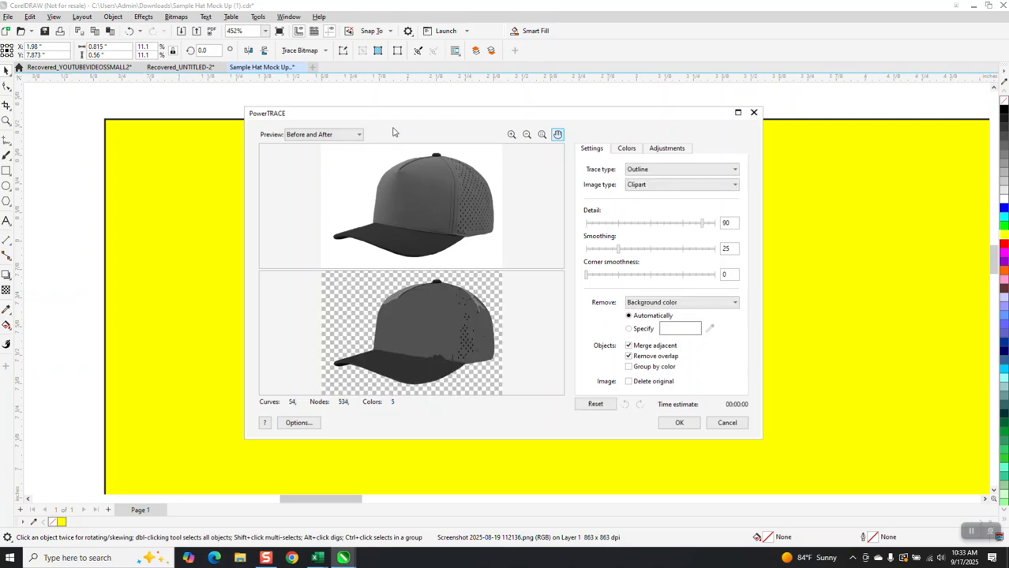
click(683, 422)
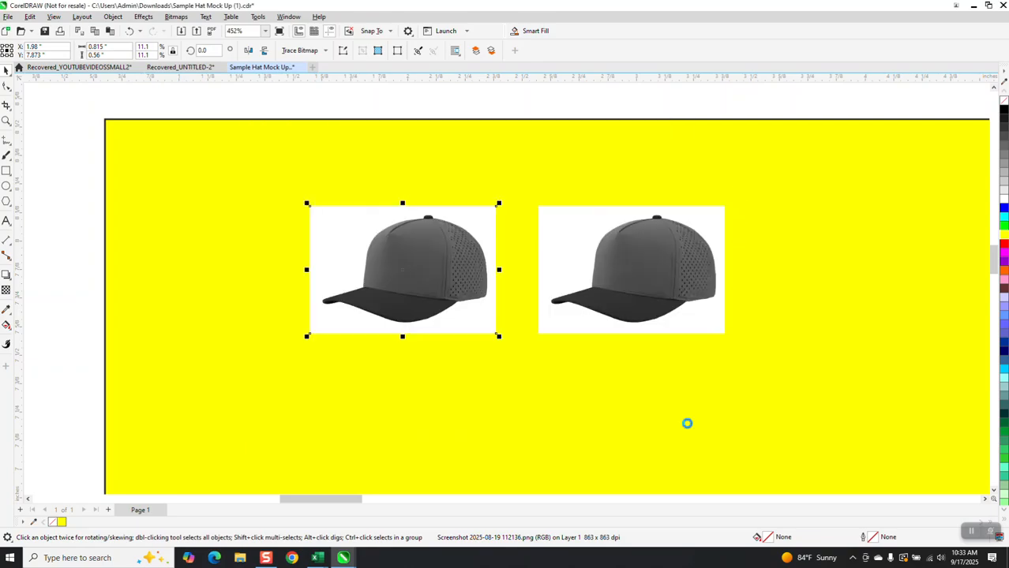
key(shift+Right)
key(shift+Right)
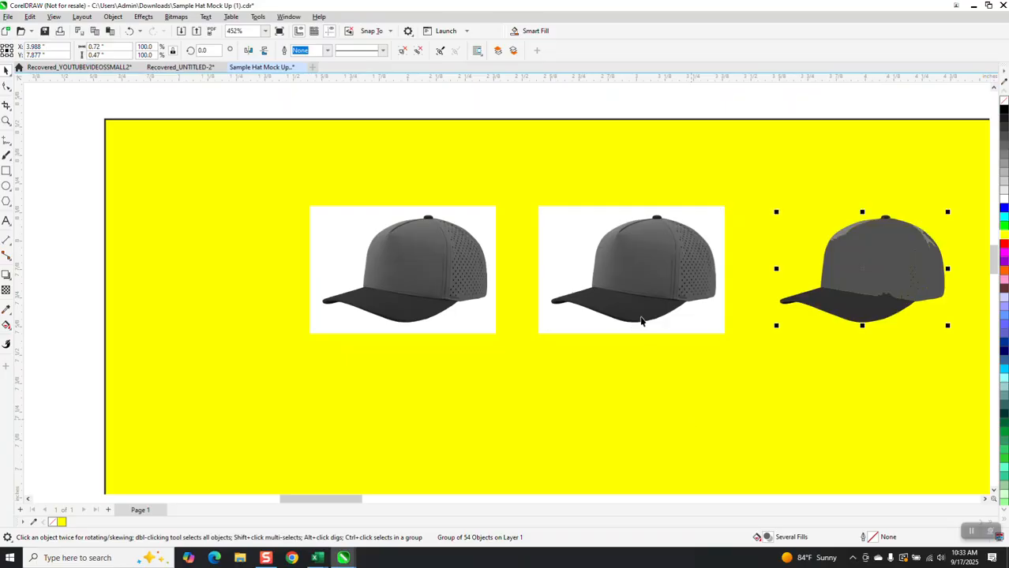
Draw a rectangle about 0.97 by 0.74 inches around the traced hat.
scroll(616, 263, down, 1)
click(6, 177)
mouse_move(719, 150)
mouse_down()
mouse_move(793, 304)
mouse_move(886, 338)
mouse_up()
drag(803, 148, 810, 204)
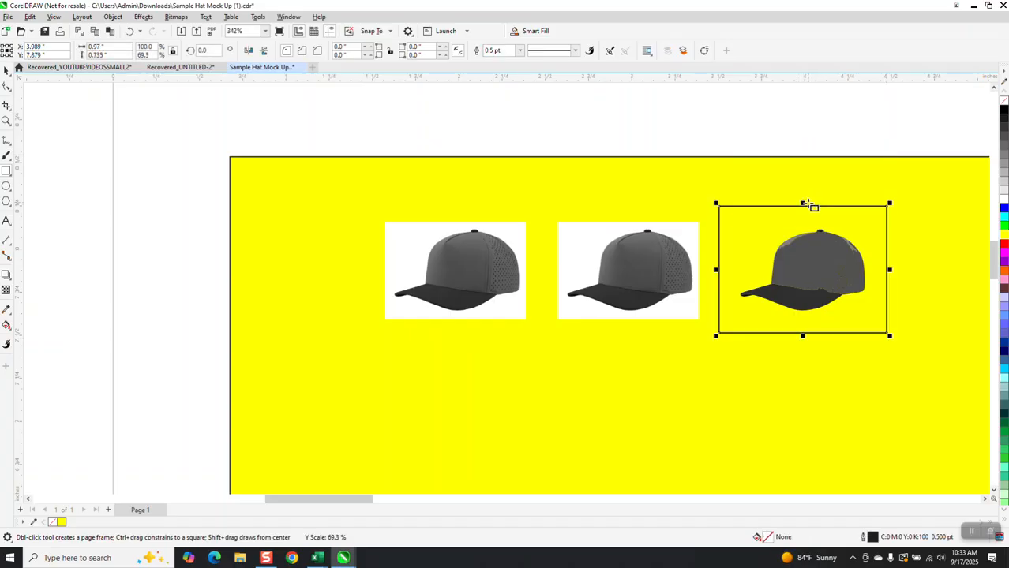
Smart fill the area between the traced hat and its surrounding rectangle with blue.
click(7, 325)
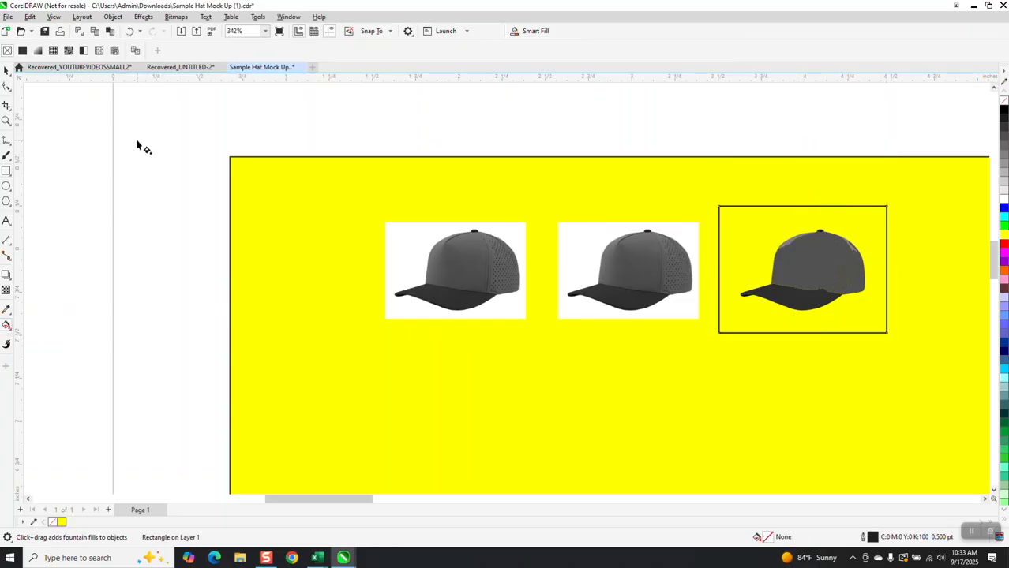
click(13, 330)
click(57, 338)
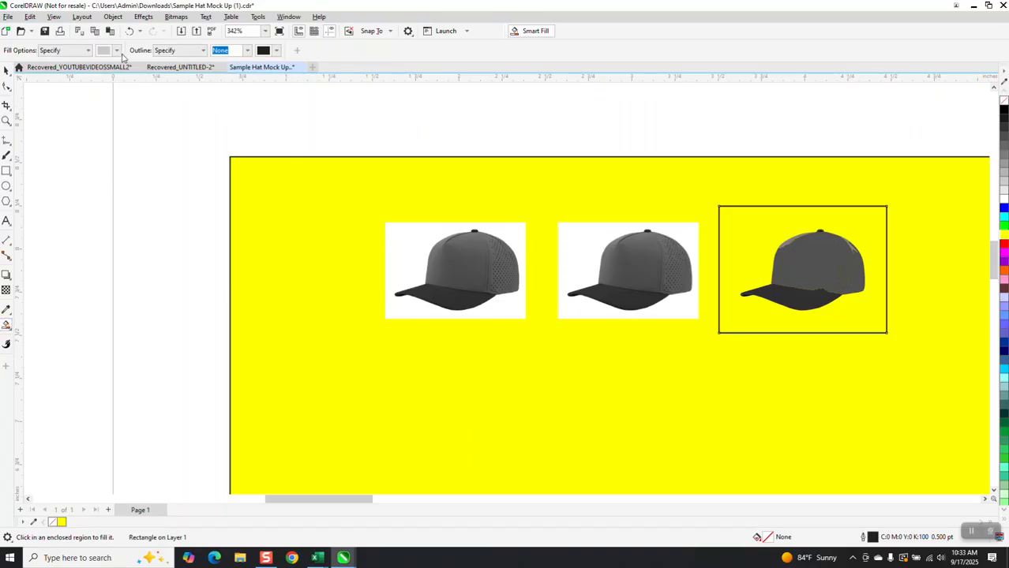
click(116, 50)
click(149, 116)
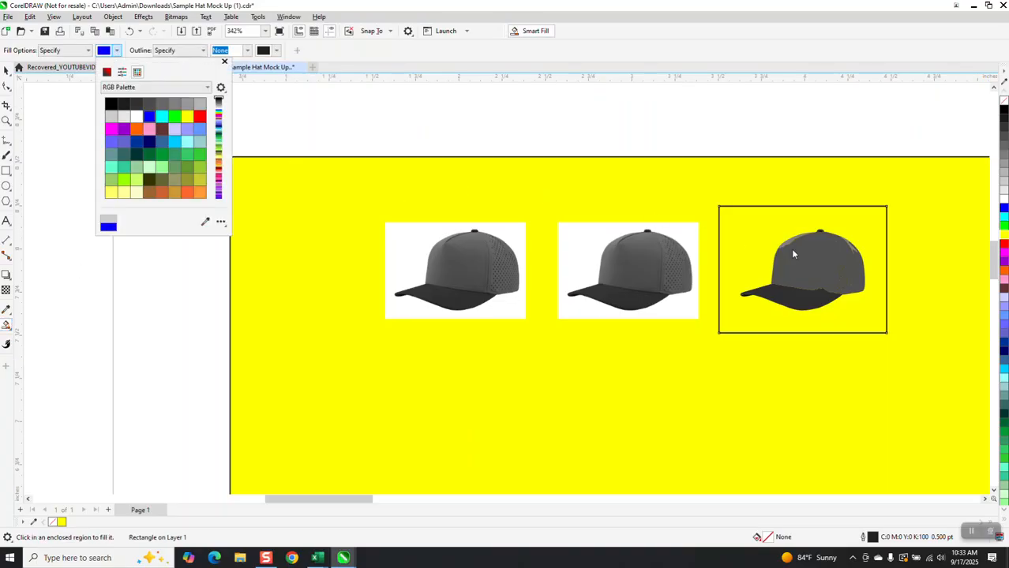
click(760, 233)
scroll(757, 229, down, 3)
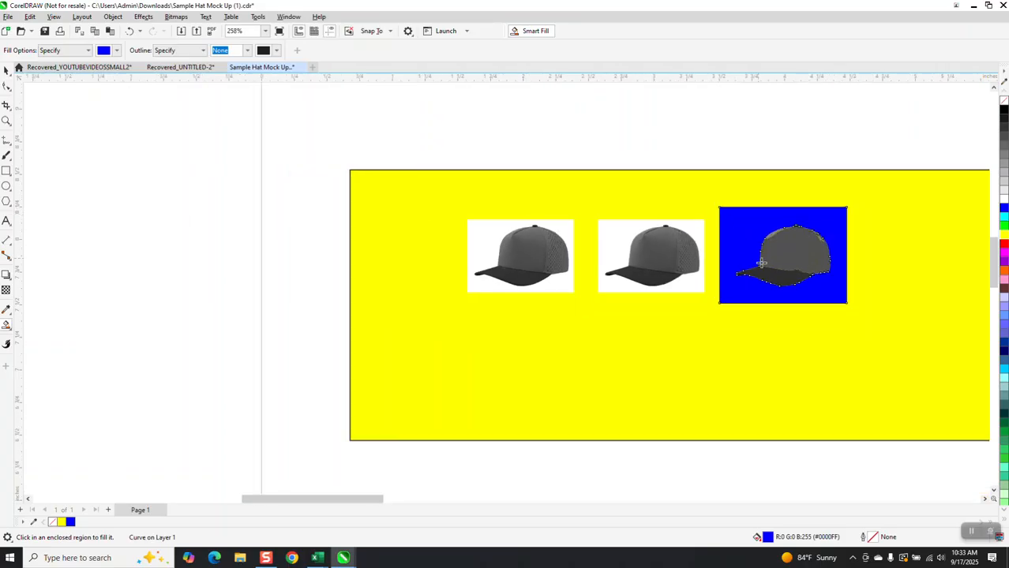
Smart fill the blue background's hat-shaped opening with blue and move that silhouette 2 inches left onto the duplicate hat image.
click(940, 253)
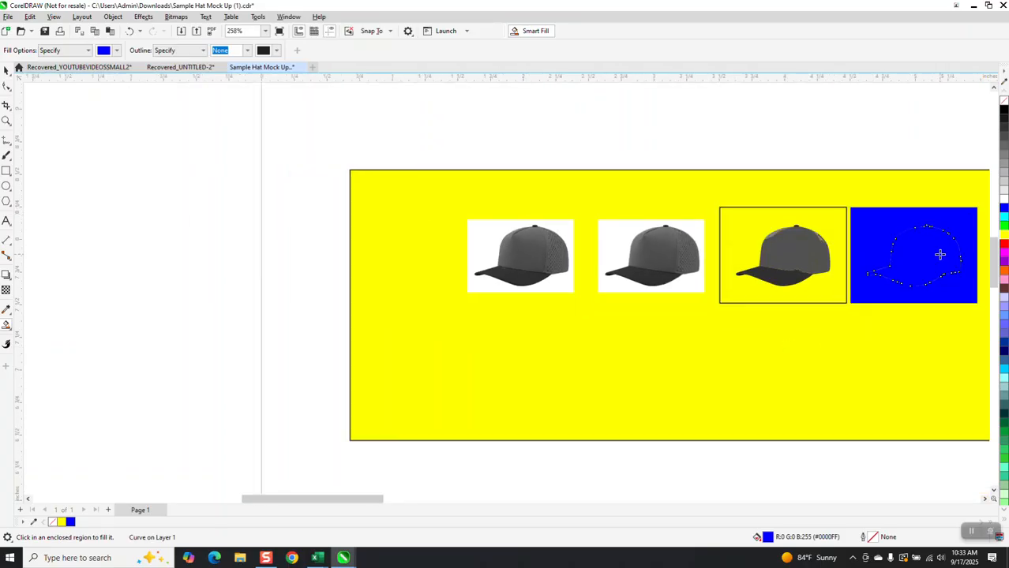
key(Left)
key(Left)
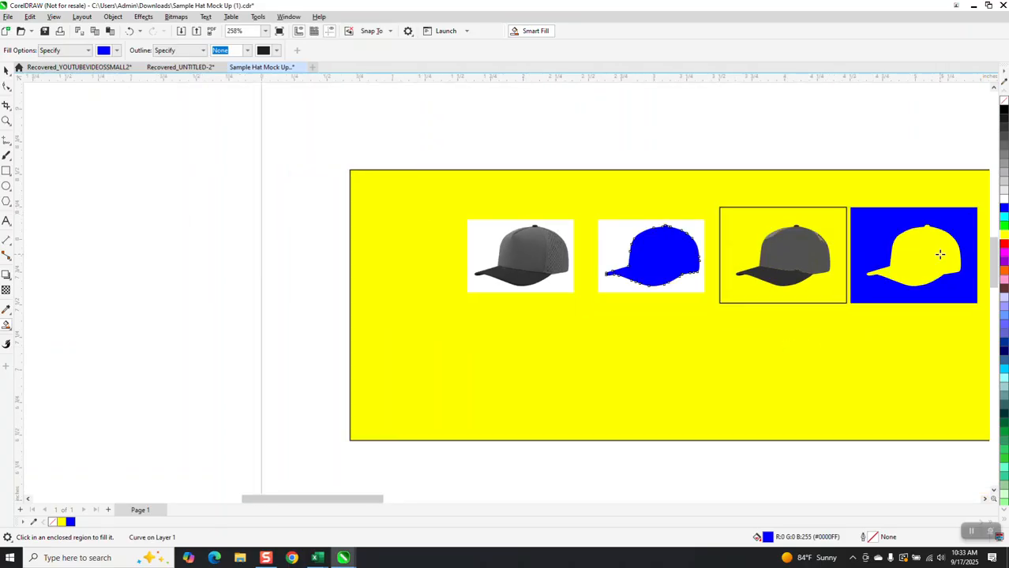
Intersect the blue silhouette with the duplicate hat image and move the cut-out hat 1 inch down.
click(6, 72)
drag(592, 154, 711, 362)
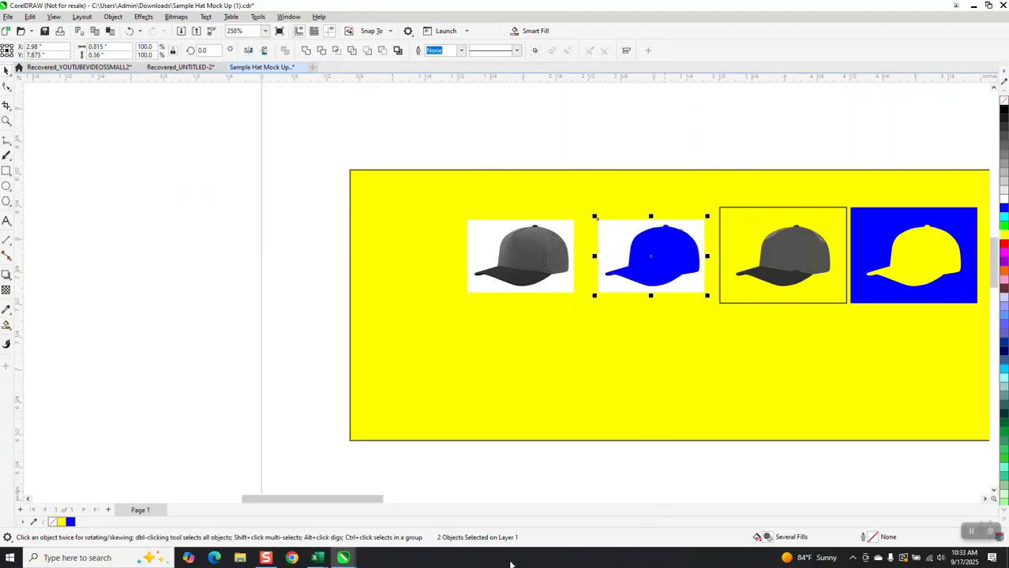
click(336, 50)
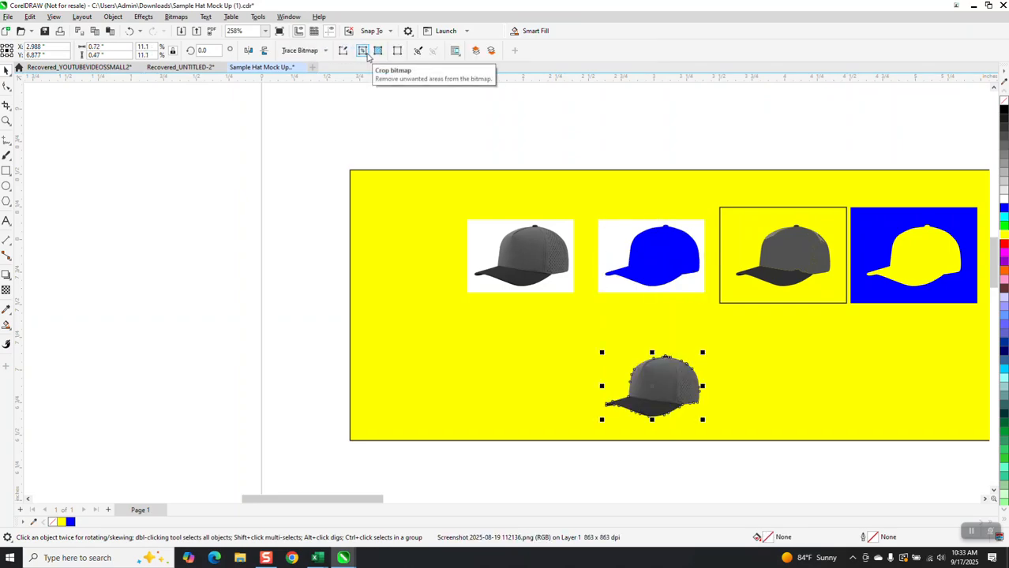
Move the Sandfield patch below the yellow rectangle and enlarge the cut-out hat to about 7 by 4.6 inches left of the page.
scroll(641, 332, down, 6)
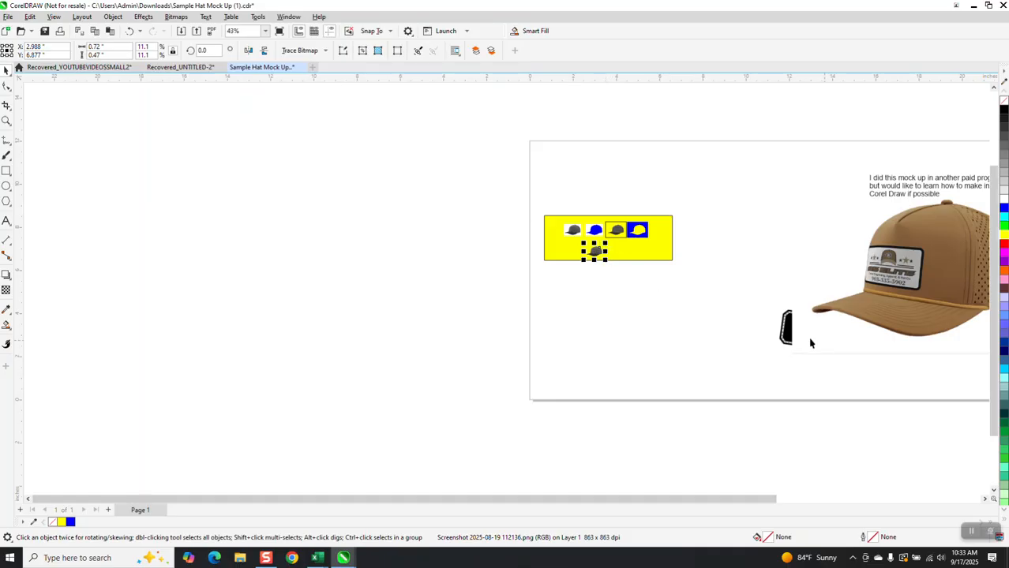
drag(786, 330, 563, 330)
click(597, 253)
drag(607, 263, 713, 330)
drag(639, 287, 455, 284)
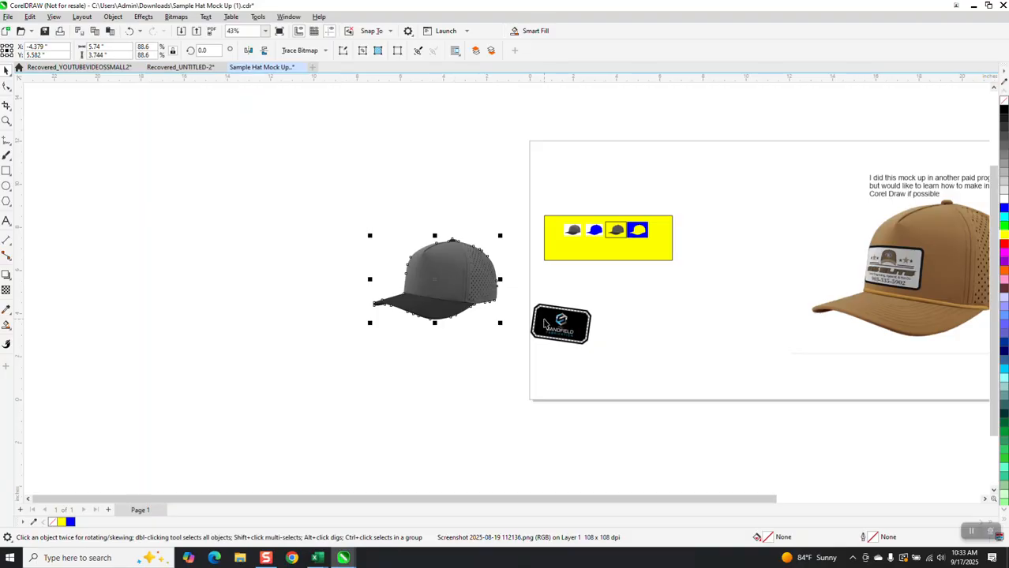
drag(501, 236, 560, 236)
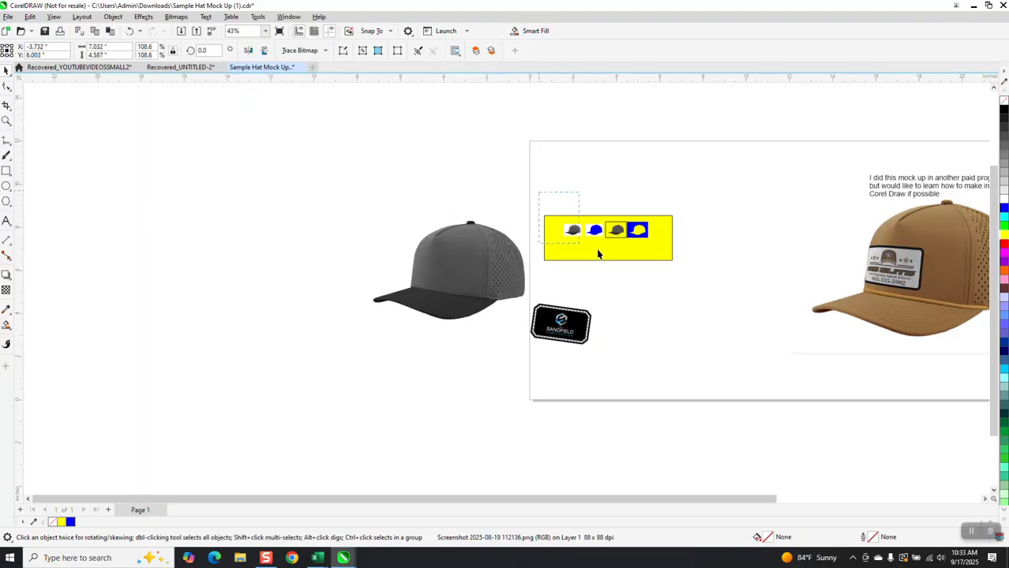
Delete the yellow rectangle with its small hat pieces and move the Sandfield patch further right on the page.
drag(705, 278, 707, 275)
key(Delete)
drag(576, 320, 697, 331)
Draw a rectangle around the enlarged cut-out hat and smart fill the area around the hat with blue.
click(6, 171)
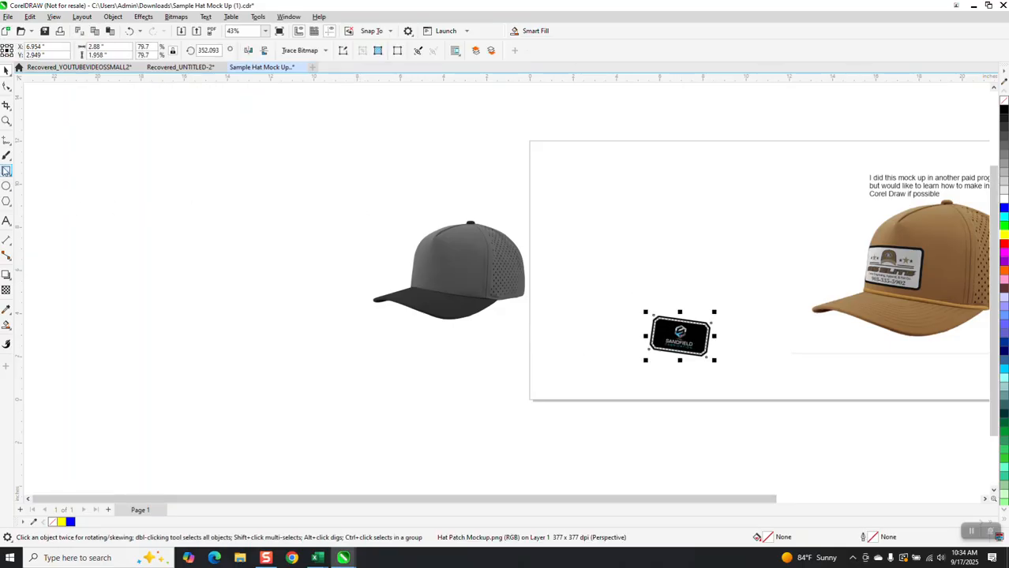
drag(354, 204, 567, 350)
click(7, 324)
click(376, 269)
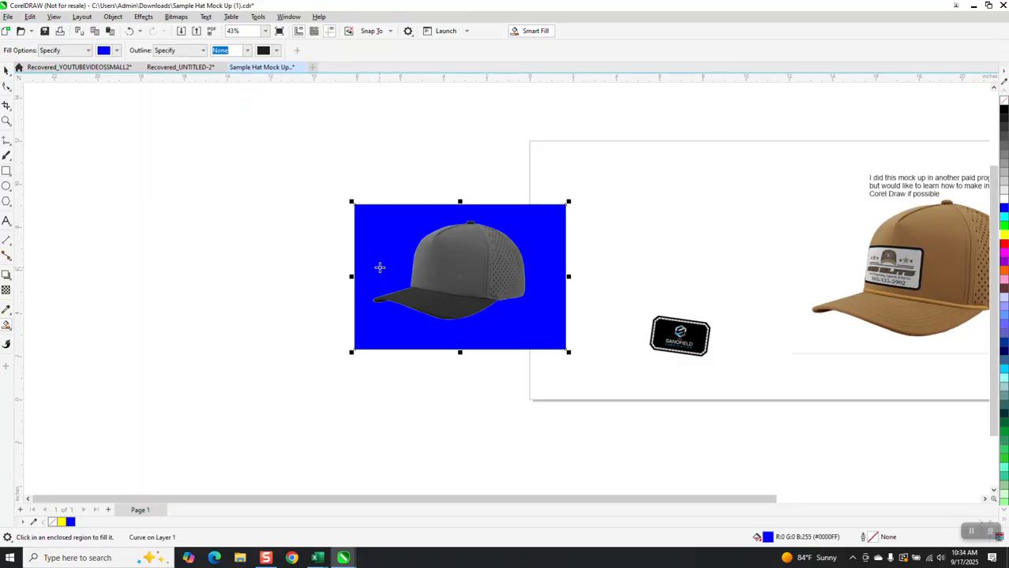
Delete the blue fill around the hat and set the nudge distance to 6 inches.
key(Left)
key(Left)
key(Delete)
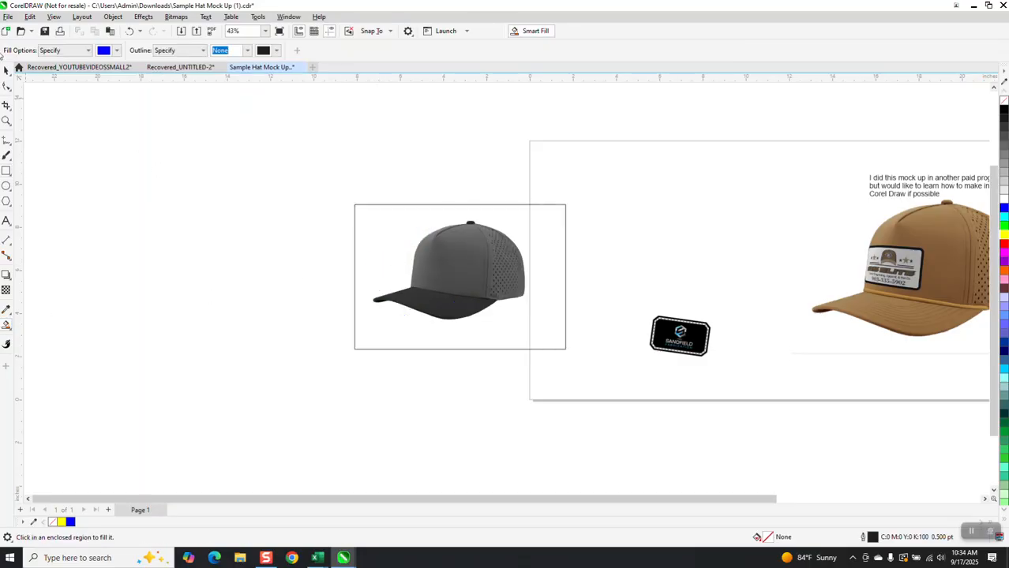
click(6, 69)
drag(364, 50, 329, 54)
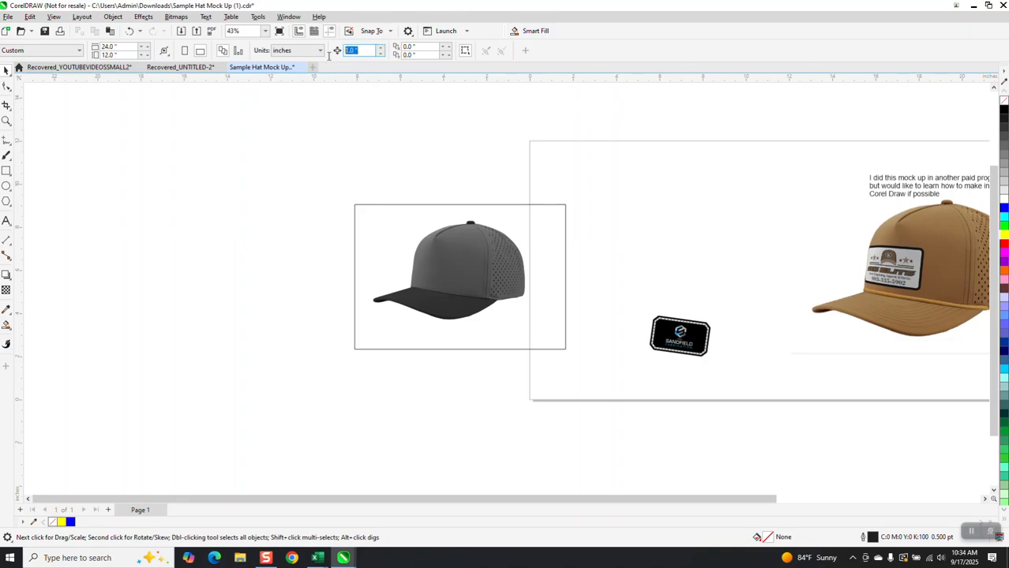
text(6)
Smart fill the area around the hat with blue again and move the filled shape 12 inches left.
click(7, 330)
click(395, 273)
key(Left)
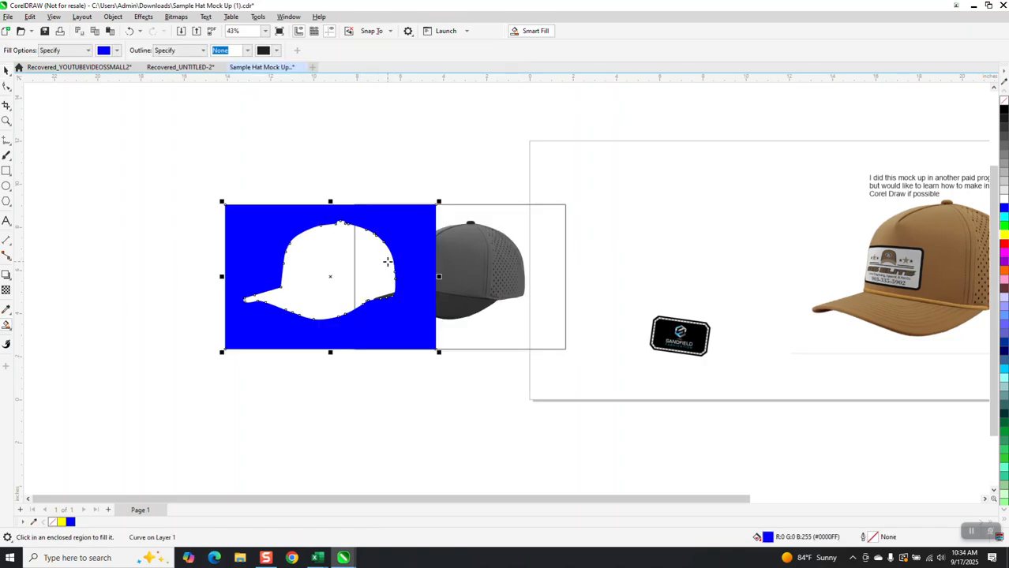
key(Left)
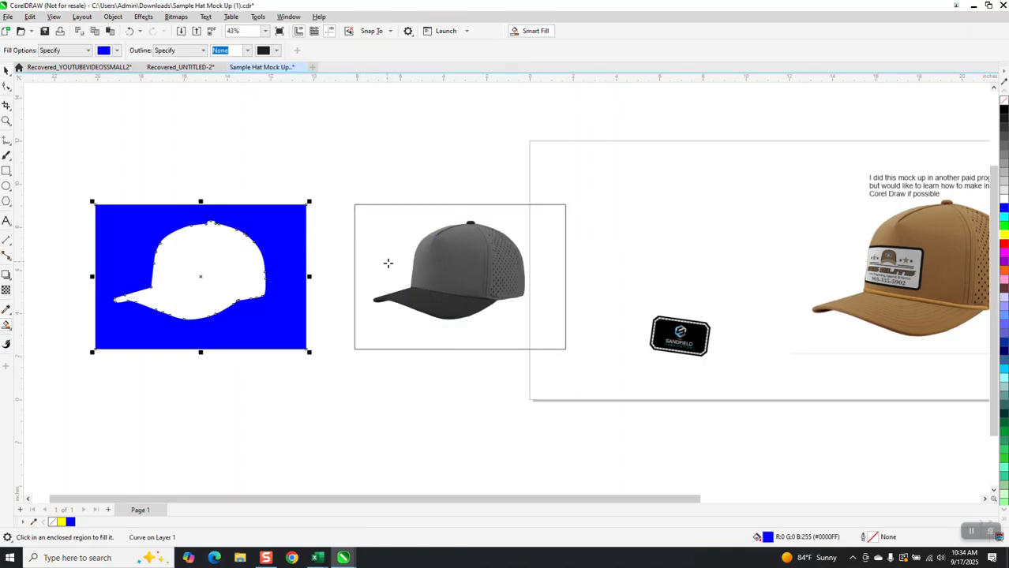
Smart fill the hat-shaped opening in the blue shape and move the new hat silhouette 6 inches down.
click(250, 267)
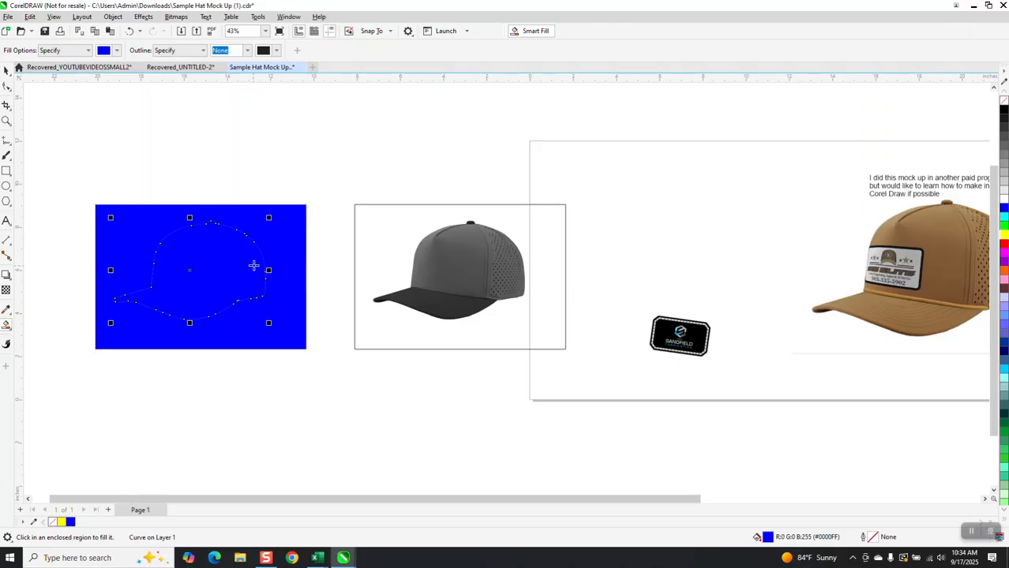
key(Down)
scroll(331, 241, down, 2)
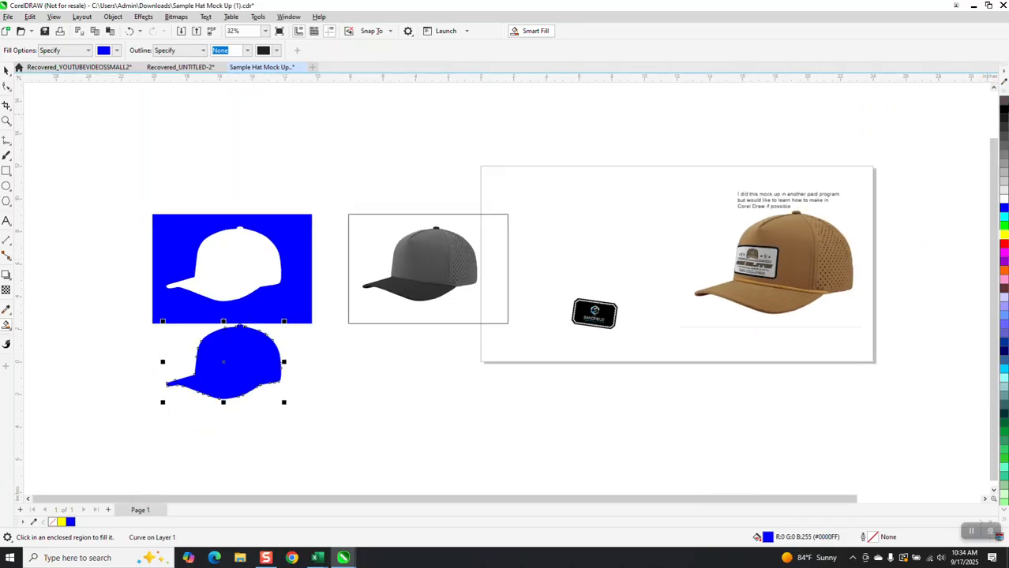
Give the hat silhouette no fill and a black outline, and move it 12 inches right, below the grey hat.
click(1003, 101)
right_click(1003, 109)
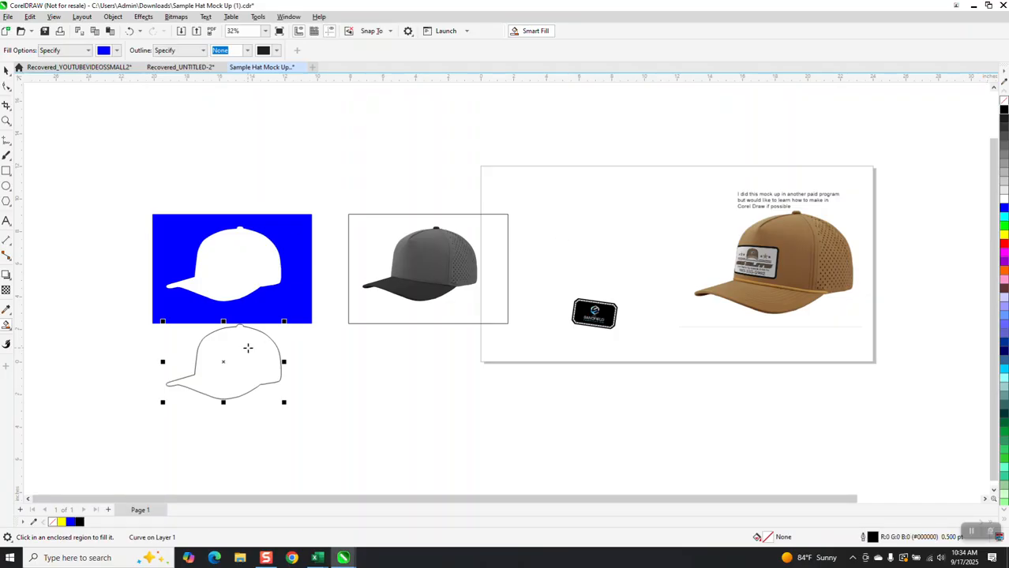
key(Right)
key(Right)
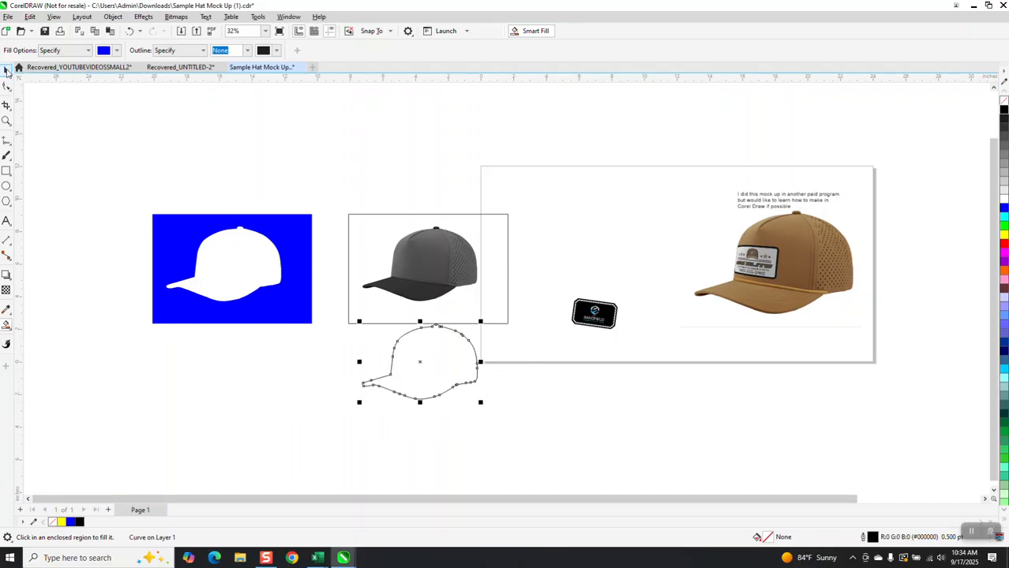
Delete the rectangle around the grey hat and the blue shape with the hat-shaped opening.
click(6, 70)
click(297, 225)
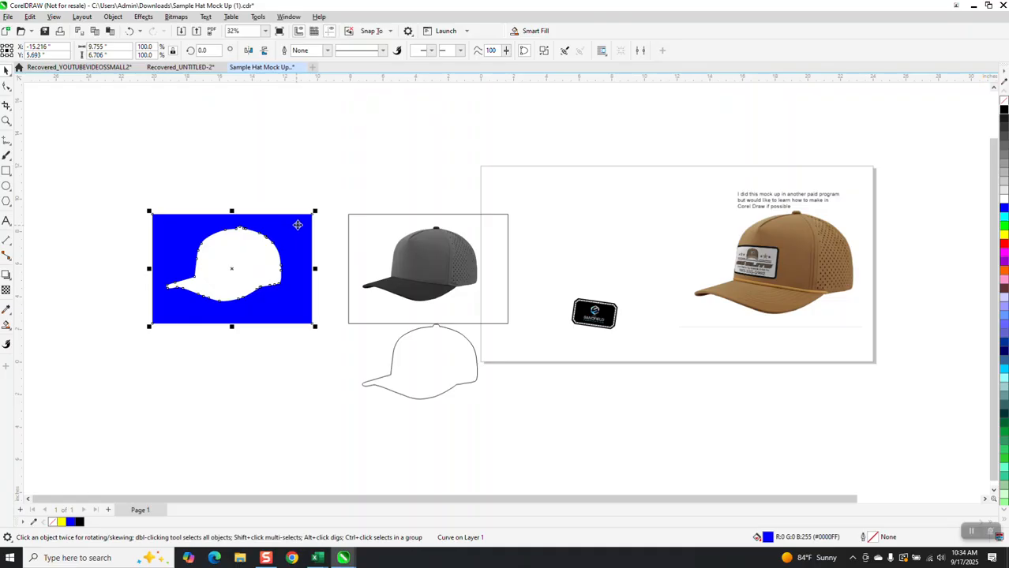
click(508, 235)
key(Delete)
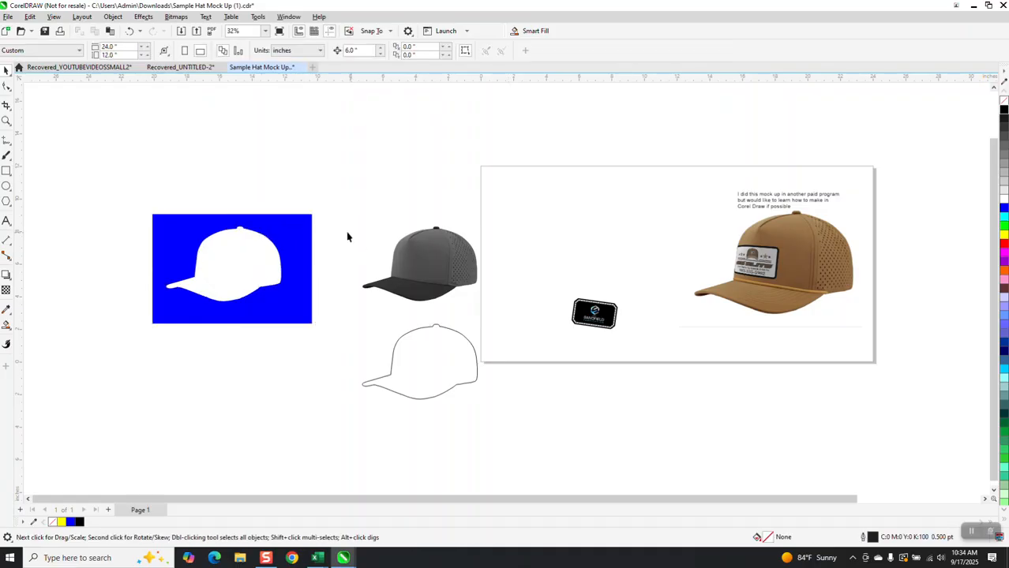
click(260, 235)
key(Delete)
Move the Sandfield patch from the page onto the front panel of the grey hat.
drag(620, 322, 438, 275)
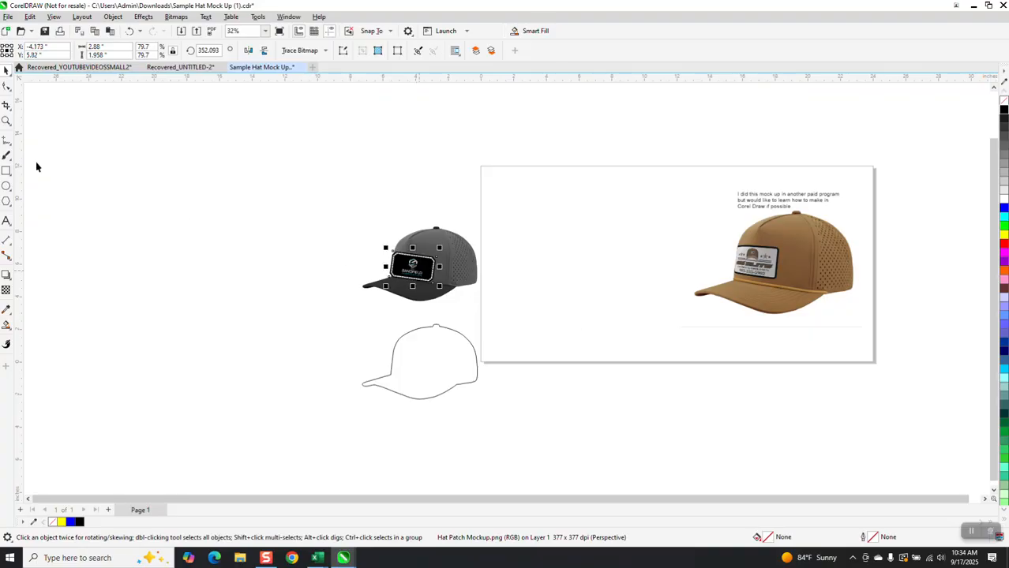
click(7, 120)
drag(347, 234, 544, 336)
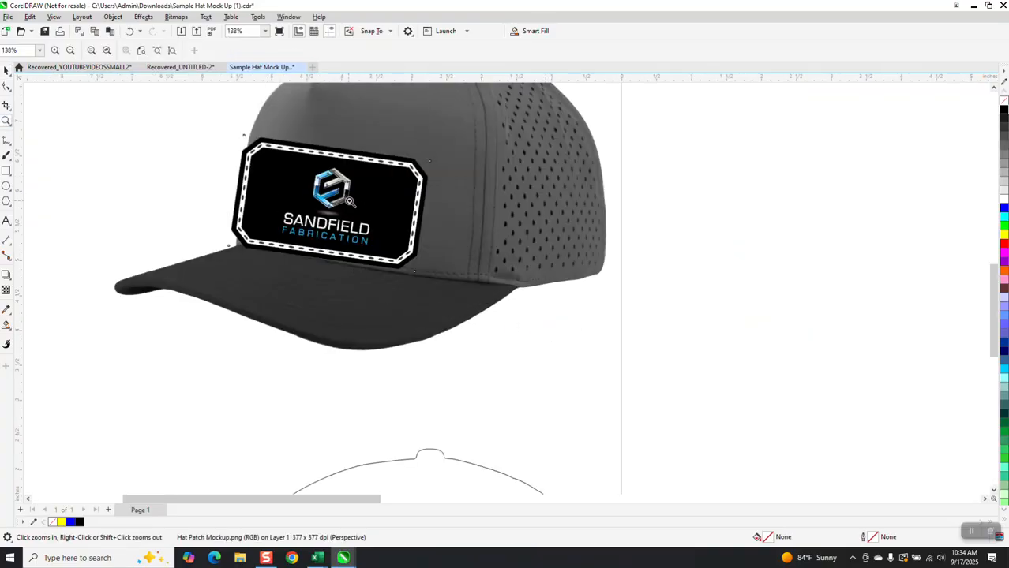
drag(344, 194, 348, 200)
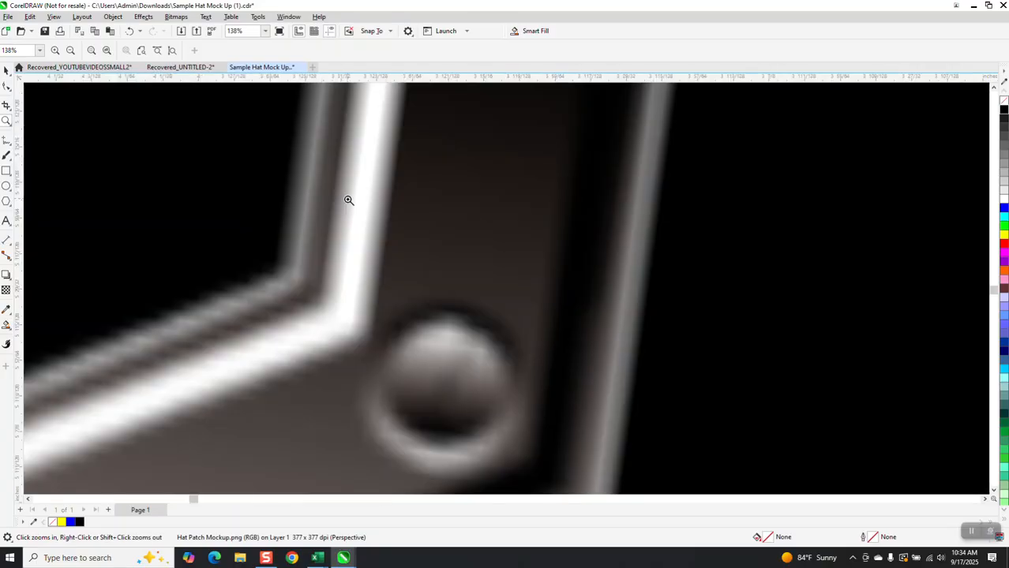
scroll(394, 230, down, 4)
scroll(424, 236, down, 3)
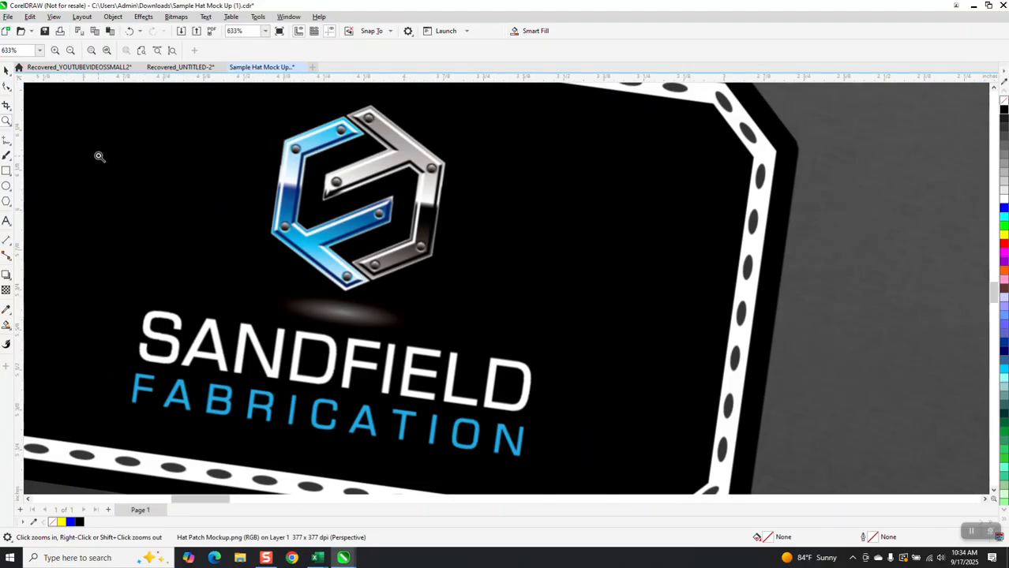
scroll(98, 156, down, 2)
Rotate the patch to about 349.7 degrees and adjust its position so it follows the hat's front panel.
click(7, 69)
click(305, 223)
drag(301, 210, 292, 205)
click(294, 203)
drag(438, 103, 443, 112)
scroll(374, 273, down, 1)
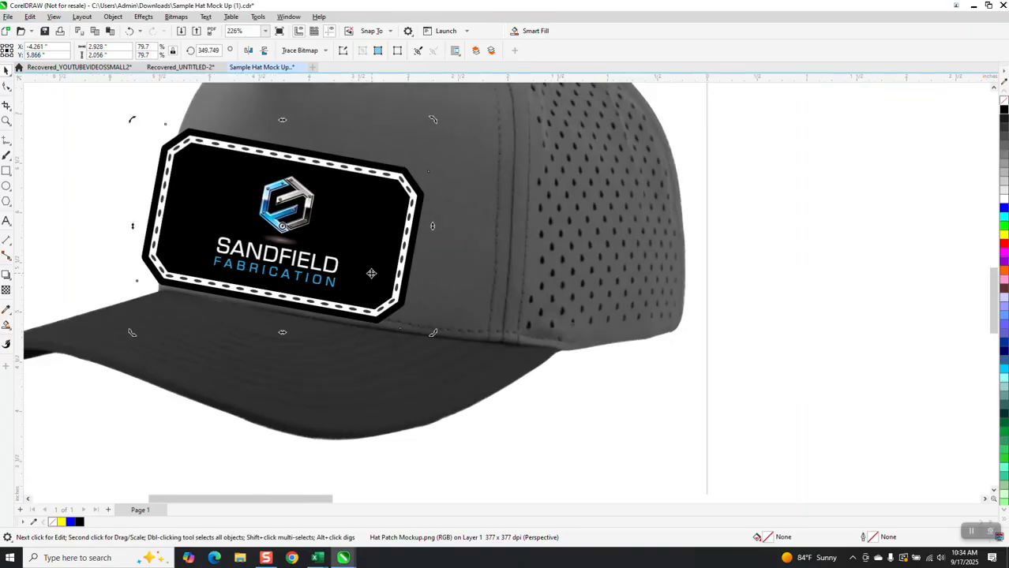
click(364, 259)
Move the patch 6 inches down onto the hat outline and select the patch together with the outline.
scroll(411, 255, down, 9)
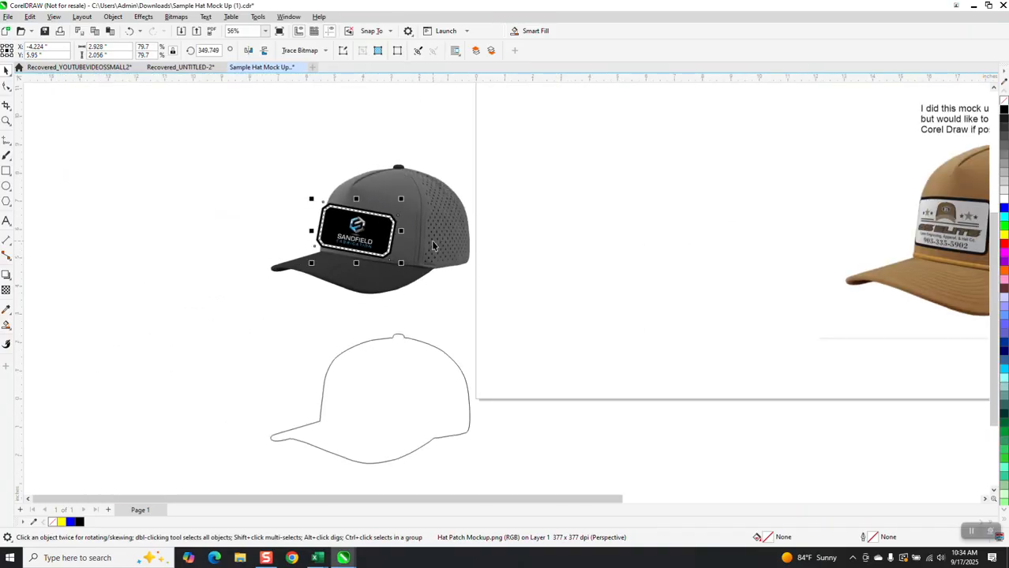
key(shift+Down)
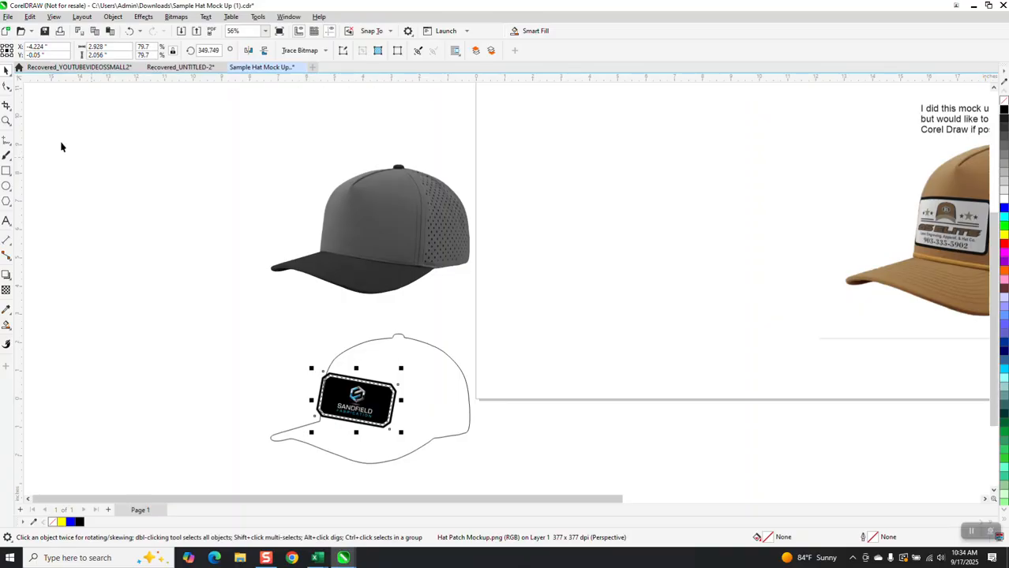
click(6, 121)
drag(280, 324, 521, 483)
scroll(388, 353, down, 9)
click(7, 71)
drag(239, 207, 488, 361)
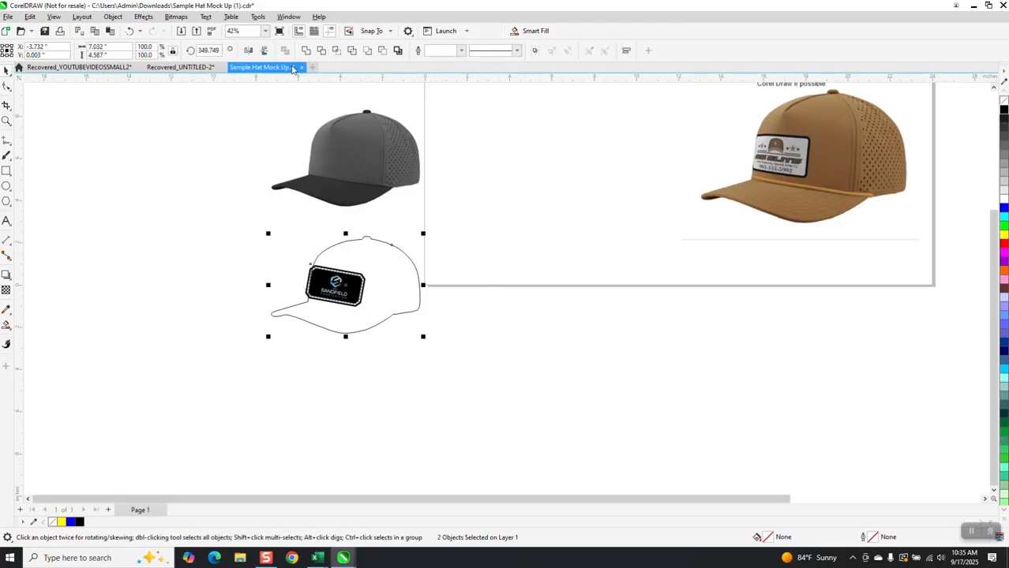
Try Trim, Back Minus Front and Front Minus Back on the patch and hat outline, undoing each attempt.
click(322, 50)
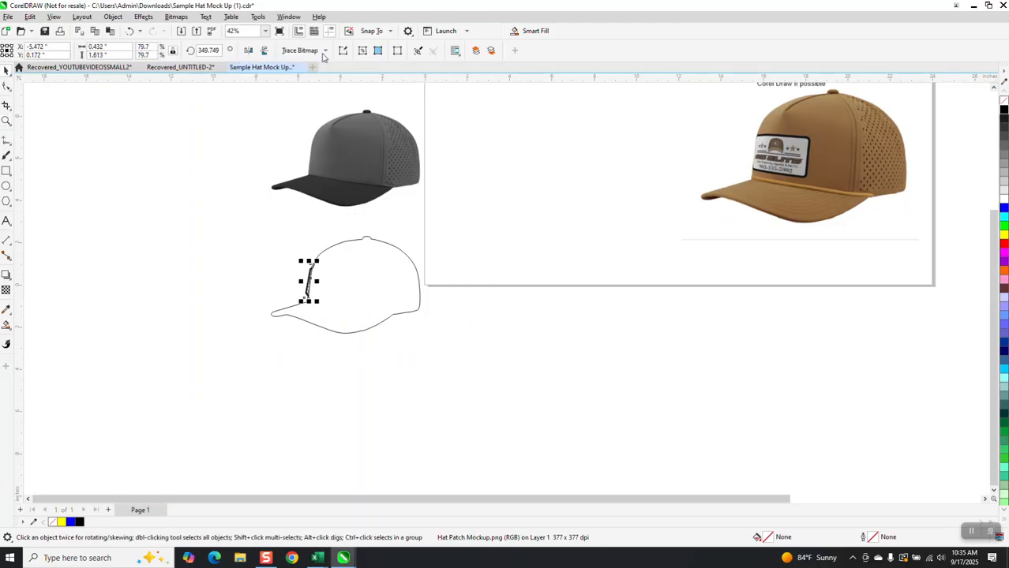
click(129, 30)
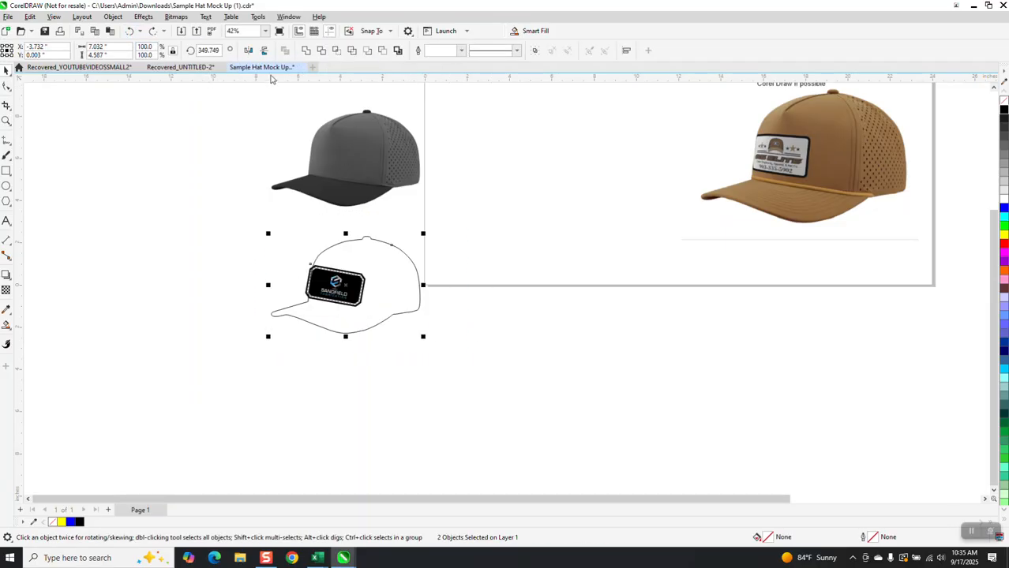
click(383, 51)
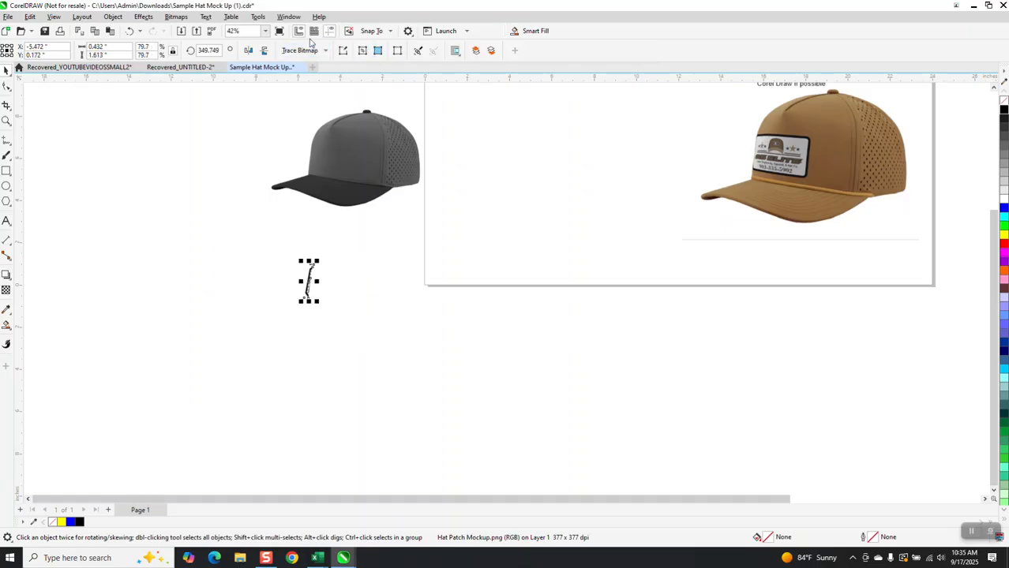
click(129, 30)
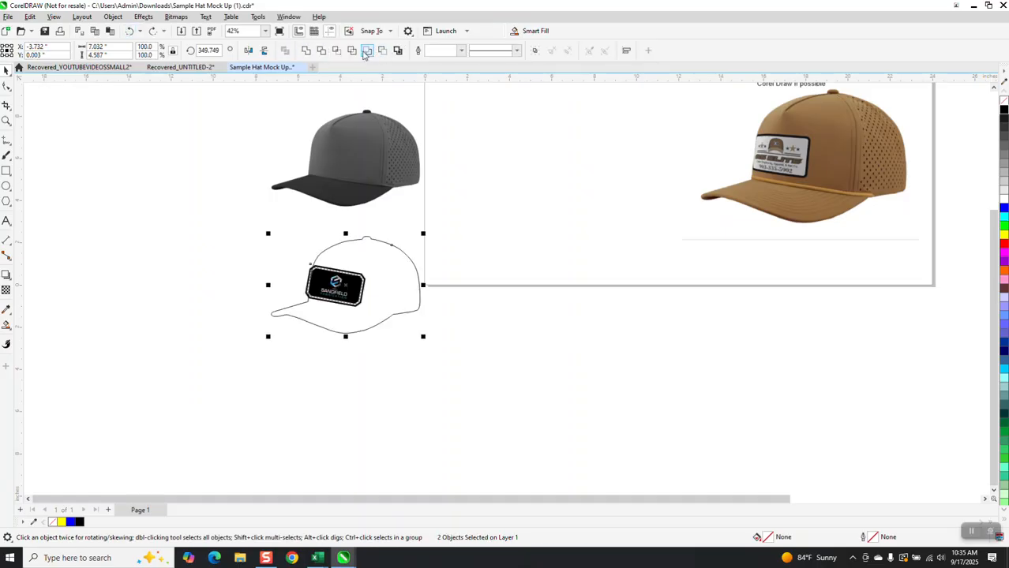
click(366, 50)
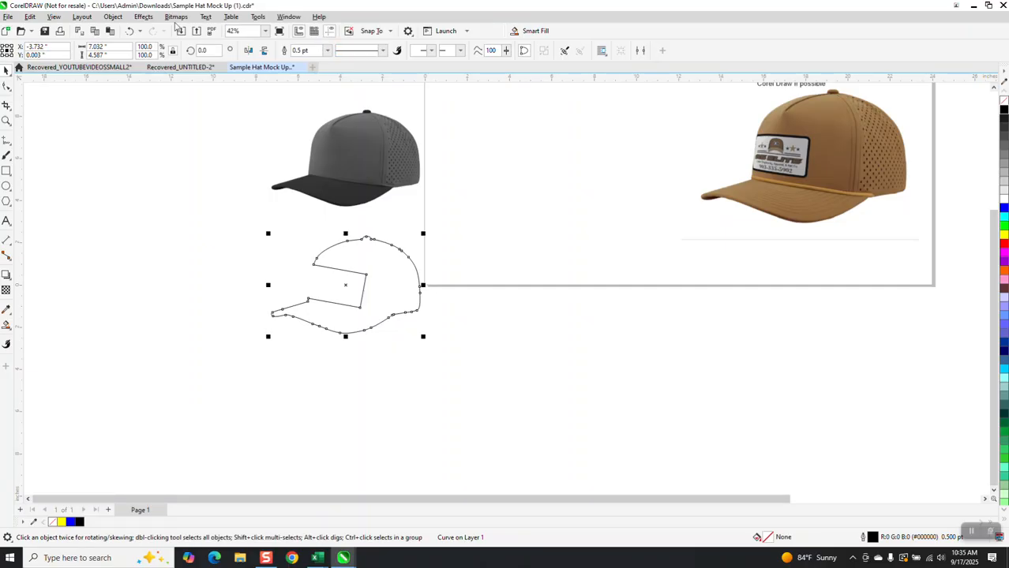
click(128, 32)
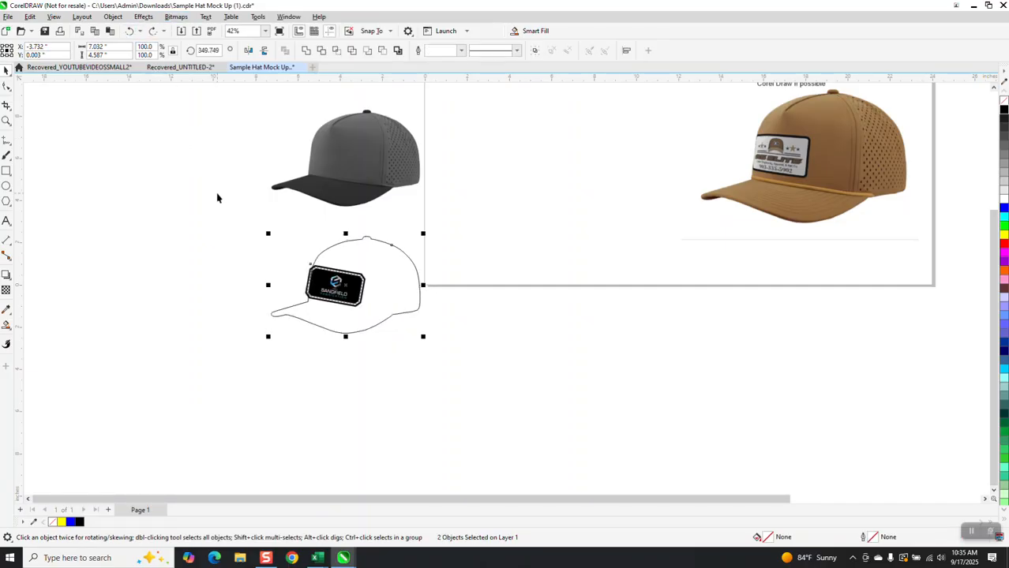
Intersect the patch with the hat outline and move the cropped patch 6 inches up onto the grey hat's front.
click(336, 52)
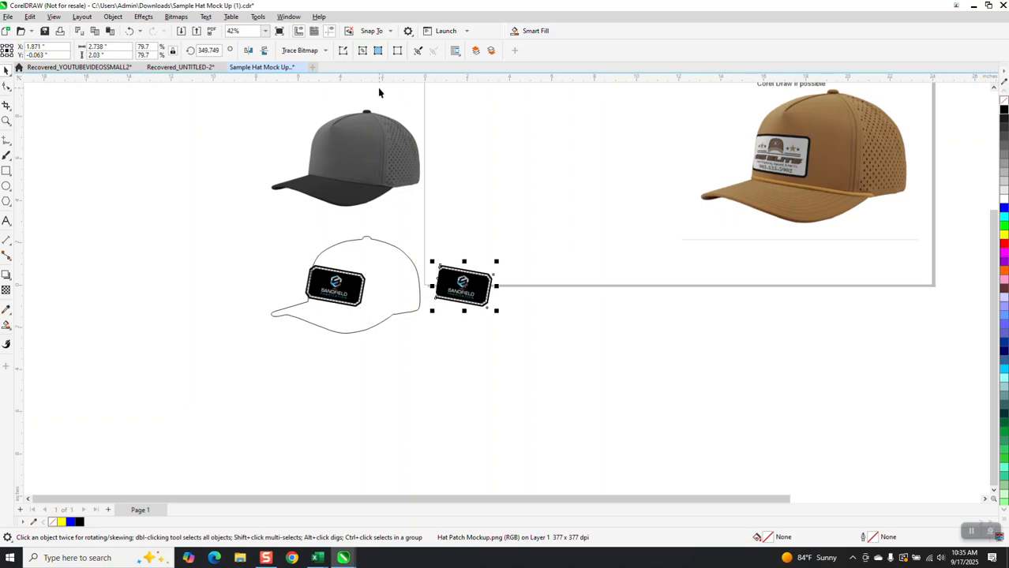
key(Page_Down)
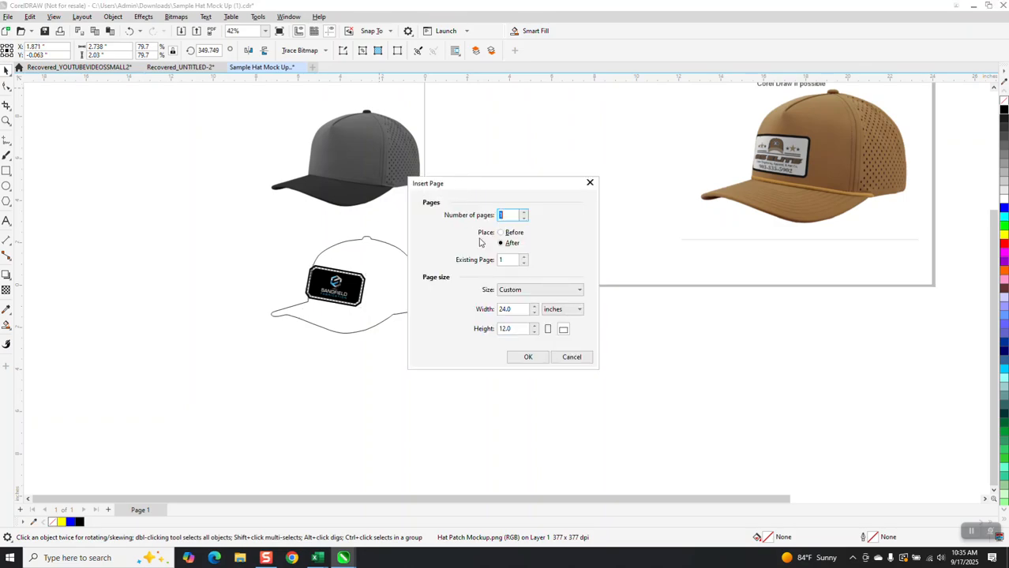
click(571, 357)
key(Up)
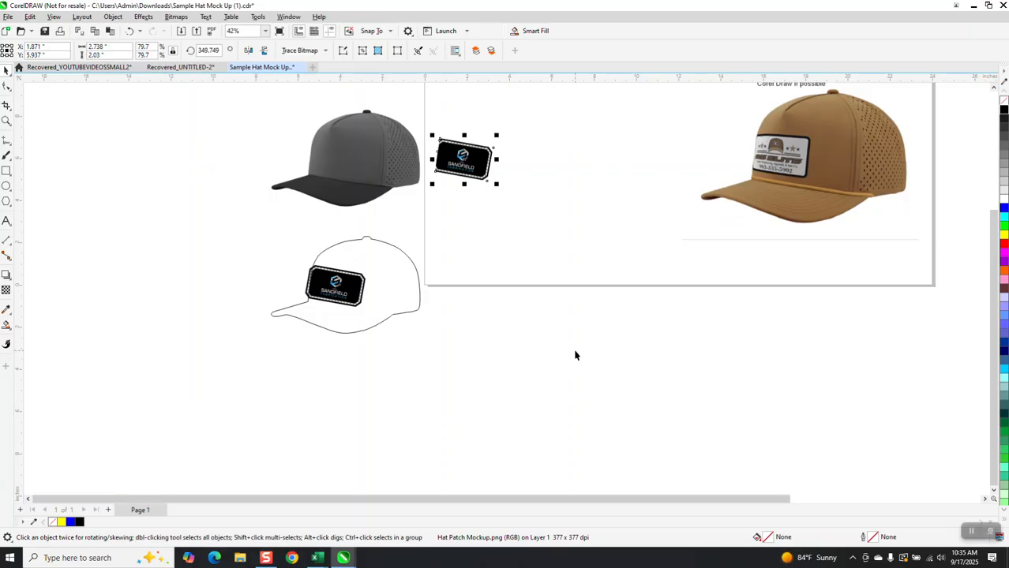
key(Left)
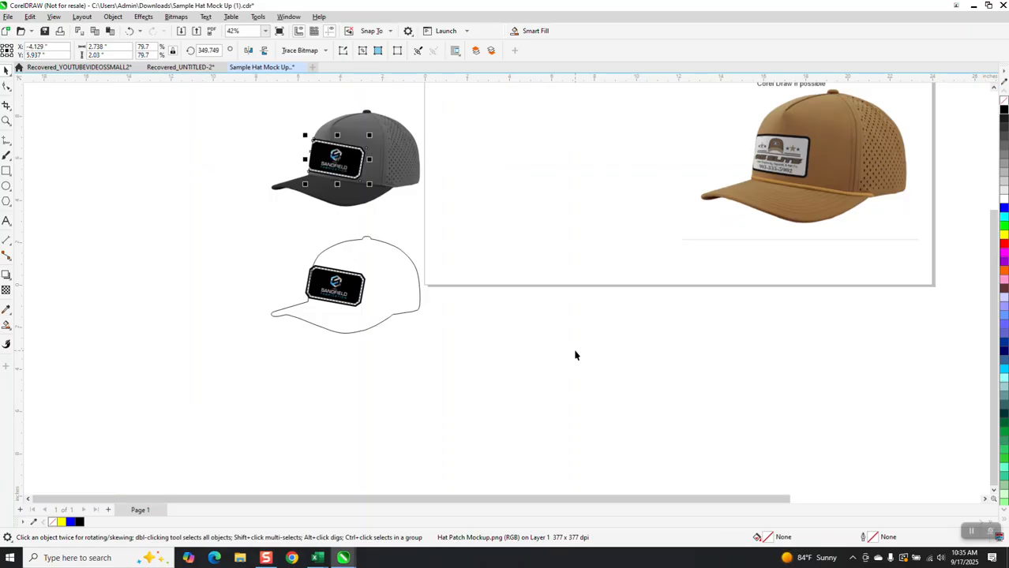
click(6, 120)
drag(316, 134, 455, 202)
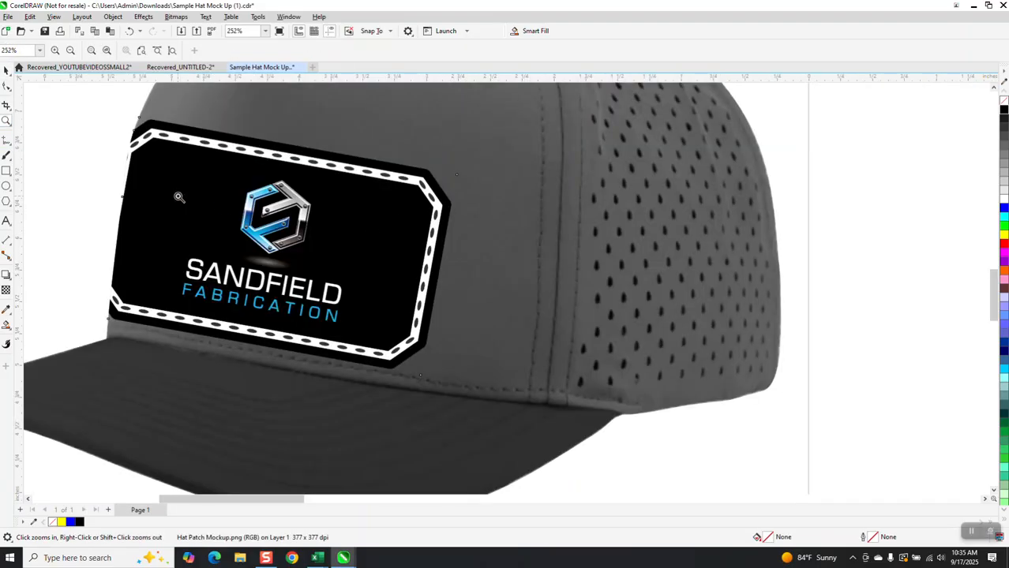
scroll(456, 325, down, 5)
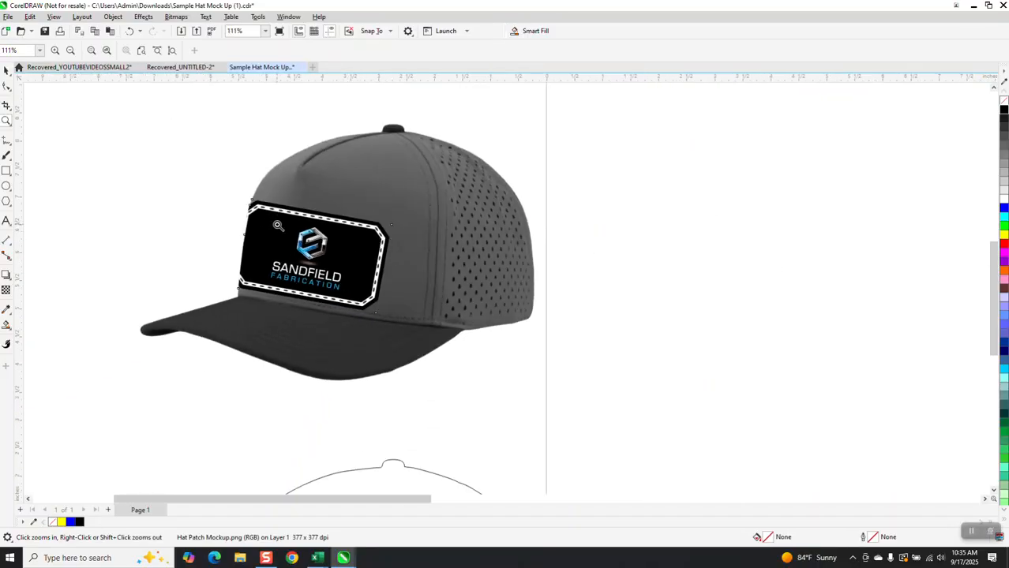
scroll(277, 226, down, 4)
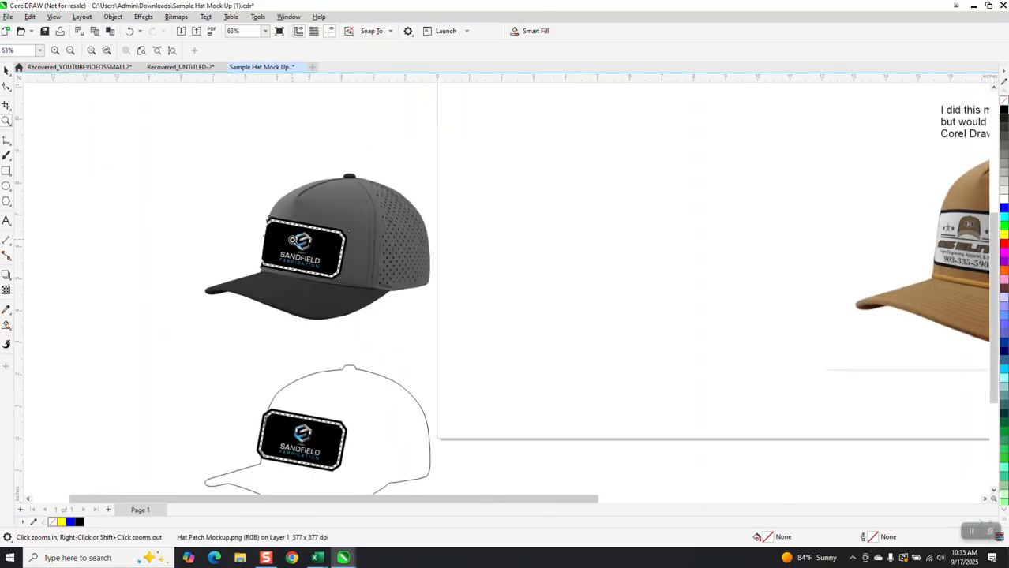
Move the hat outline onto the page and place the uncropped patch closer beneath the grey hat.
click(7, 70)
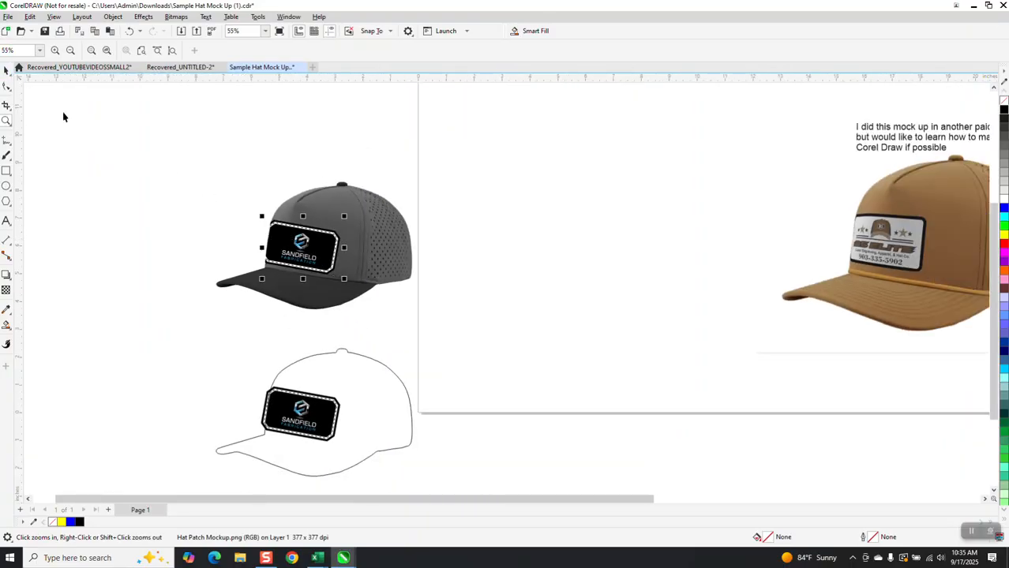
drag(300, 407, 512, 296)
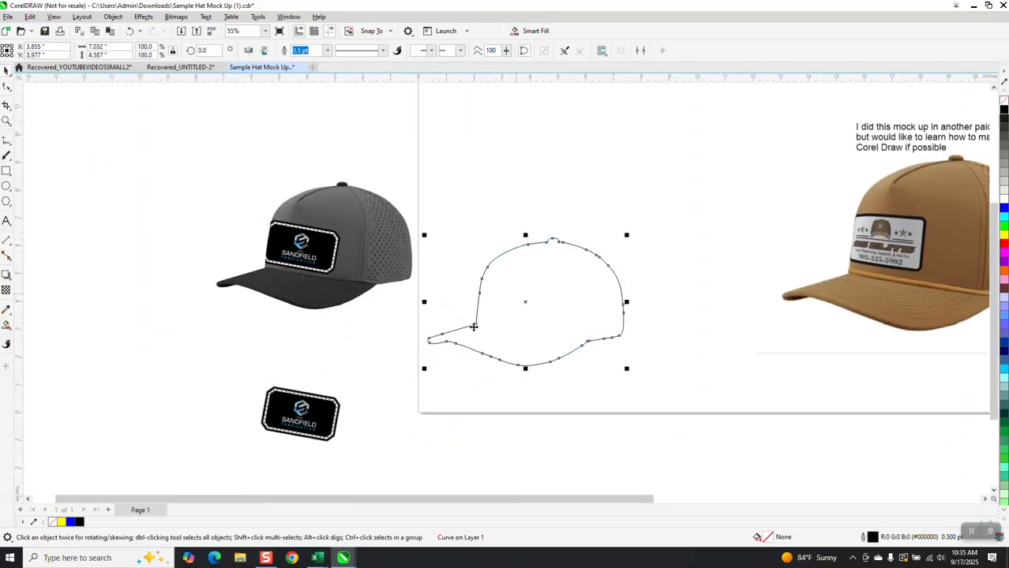
drag(334, 409, 335, 355)
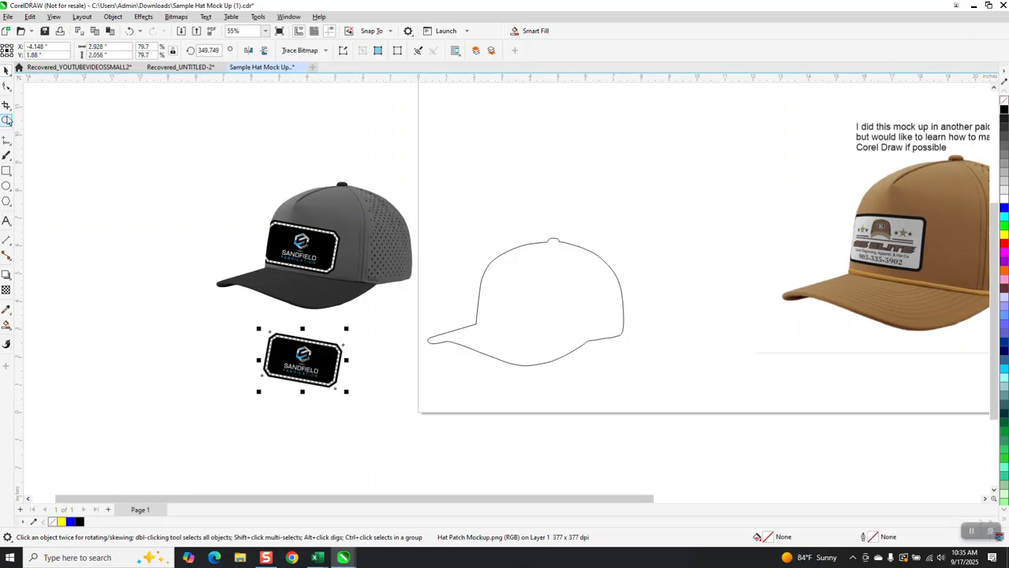
Shrink the uncropped patch below the grey hat to about 1 by 0.7 inches.
click(6, 120)
click(7, 69)
click(340, 361)
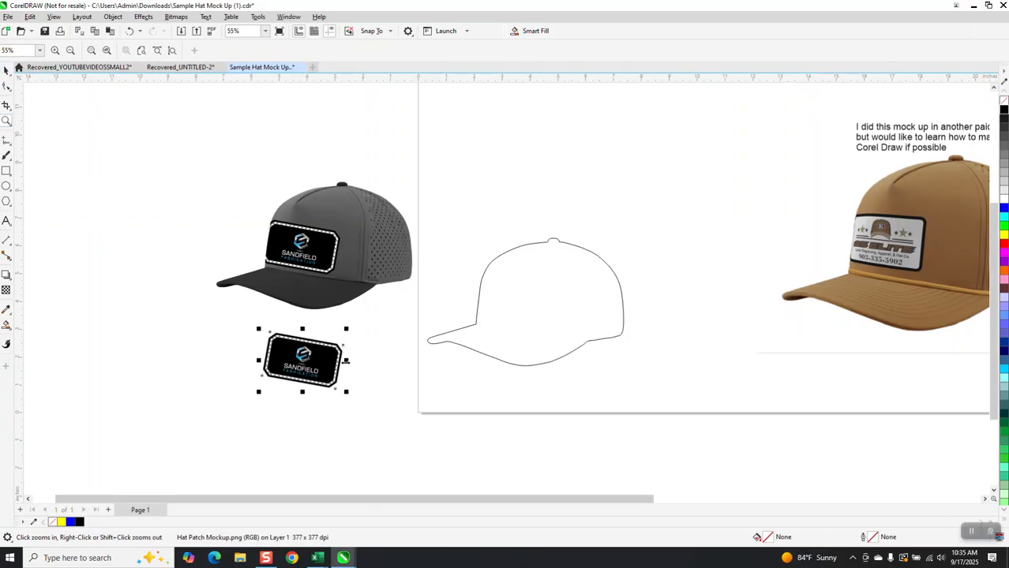
drag(346, 329, 296, 366)
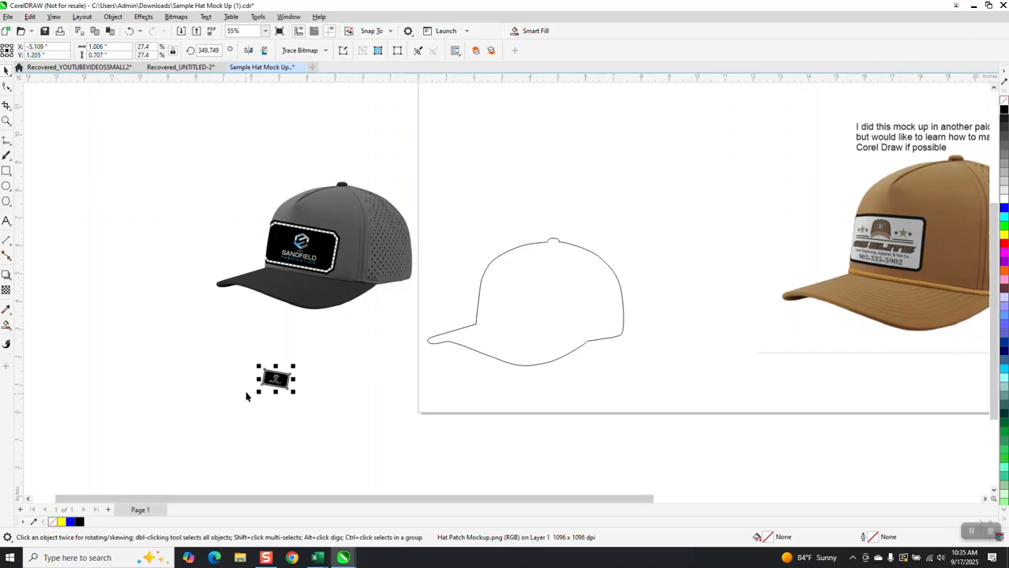